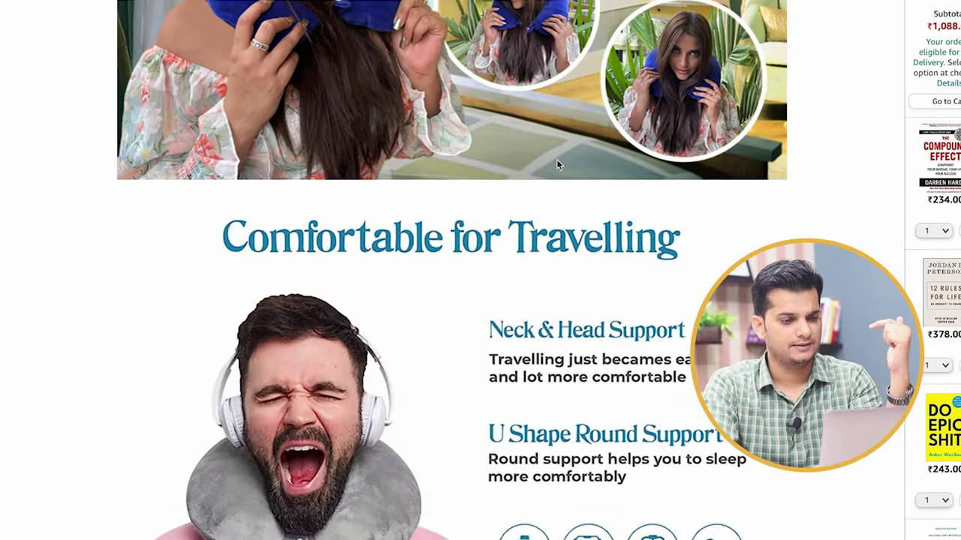
# Step: Examine the enhanced description banners, feature text and comparison chart on the neck pillow's Amazon product page
pyautogui.scroll(6, 556, 159)
pyautogui.moveTo(14, 13); pyautogui.dragTo(154, 13)
pyautogui.scroll(-8, 561, 173)
pyautogui.scroll(-5, 561, 173)
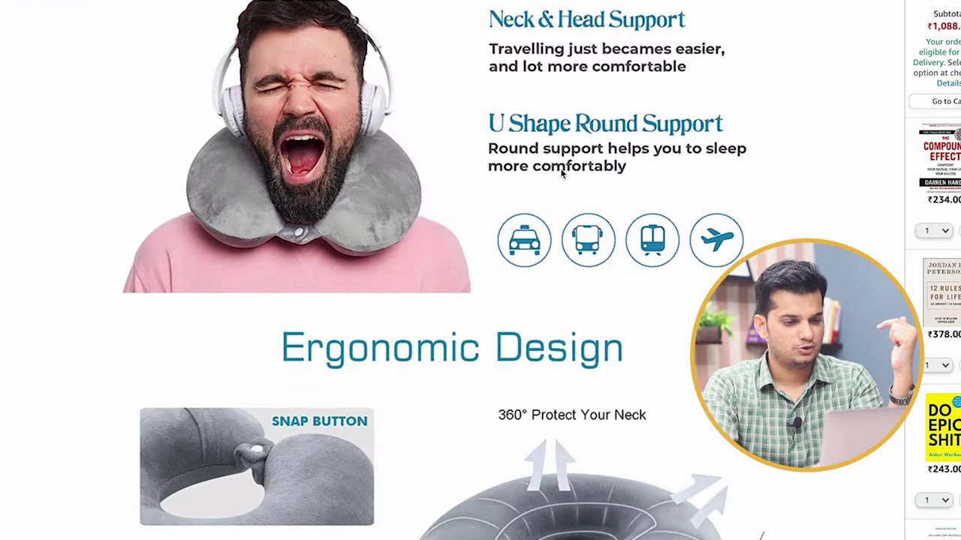
pyautogui.scroll(-5, 541, 183)
pyautogui.moveTo(350, 135); pyautogui.dragTo(465, 300)
pyautogui.click(465, 300)
pyautogui.scroll(-10, 465, 300)
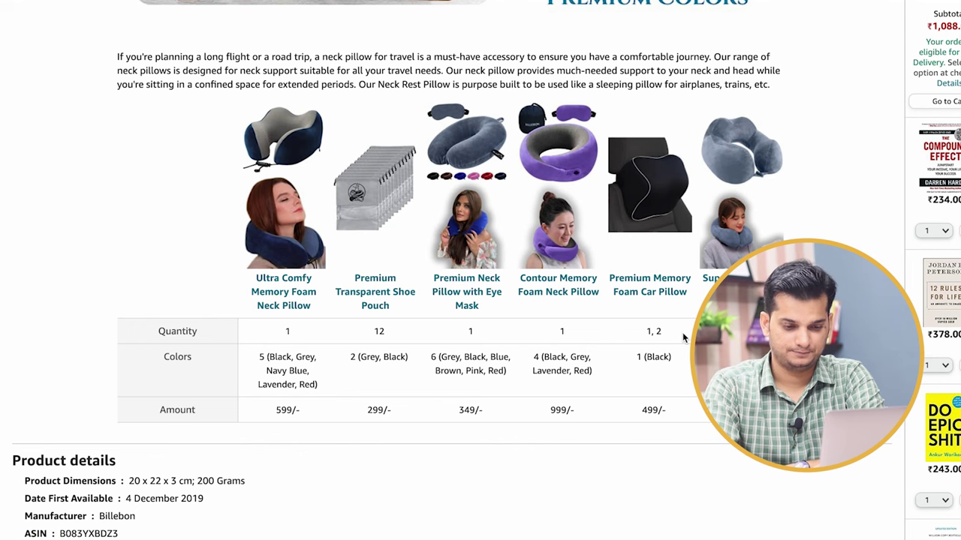
pyautogui.scroll(-1, 682, 322)
pyautogui.scroll(4, 682, 312)
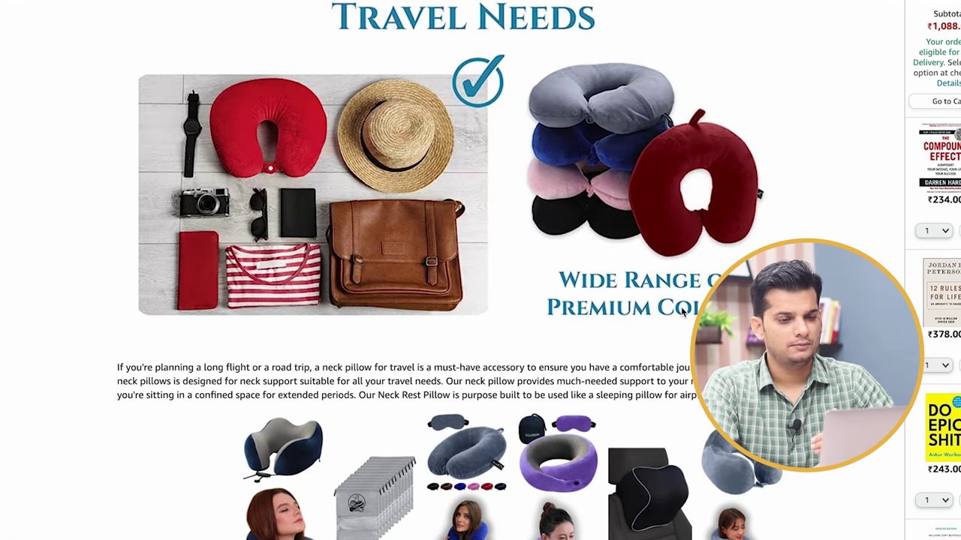
pyautogui.scroll(5, 682, 310)
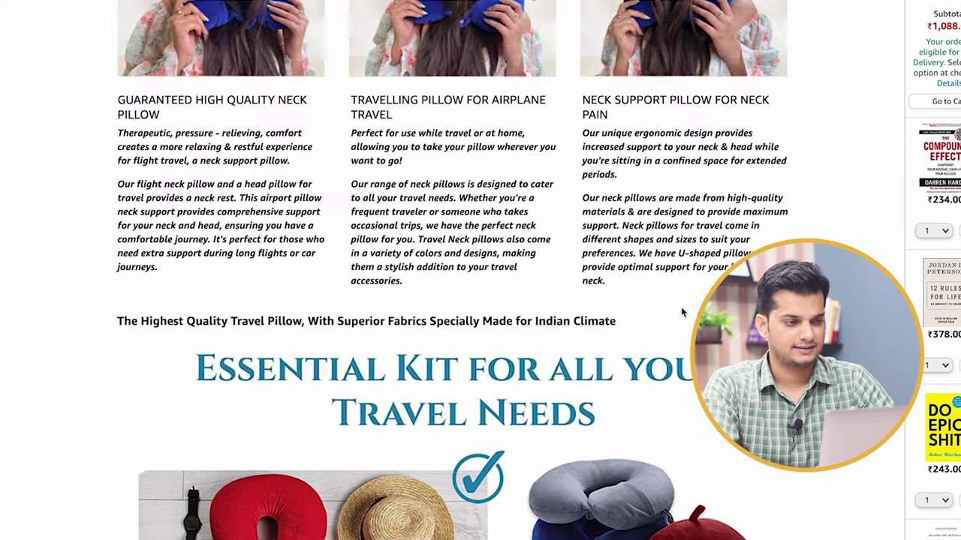
# Step: Switch to Amazon Seller Central, open the A+ Content Manager and start creating new A+ content
pyautogui.hotkey('ctrl', 'Tab')
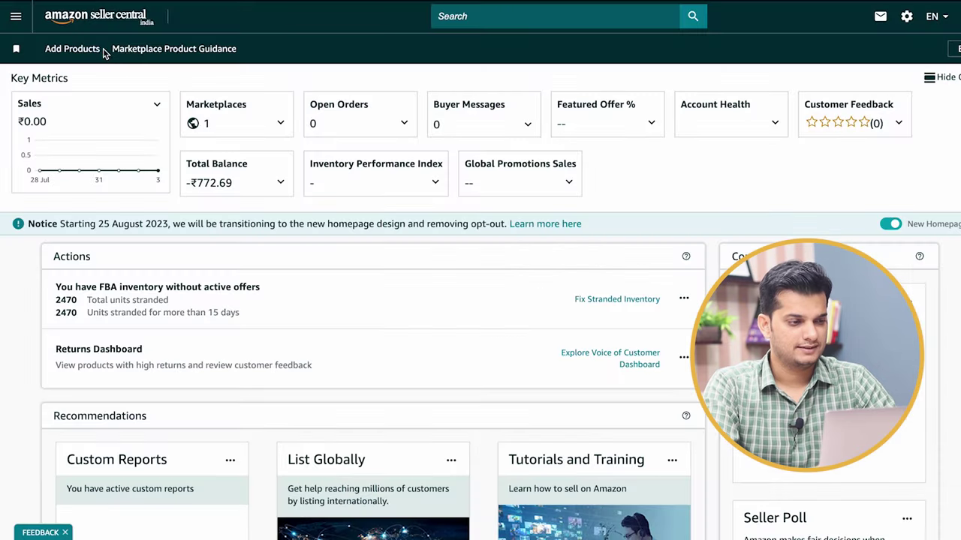
pyautogui.click(17, 16)
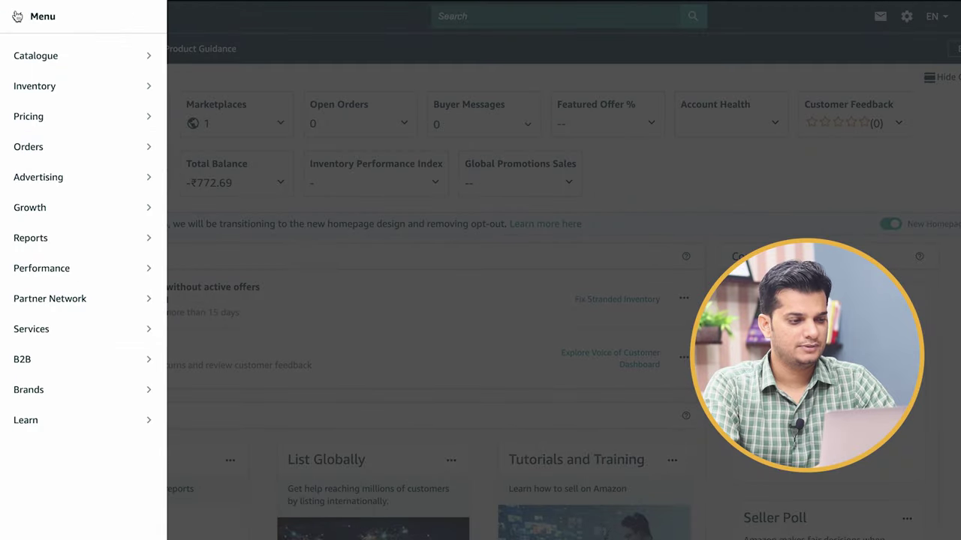
pyautogui.moveTo(72, 185)
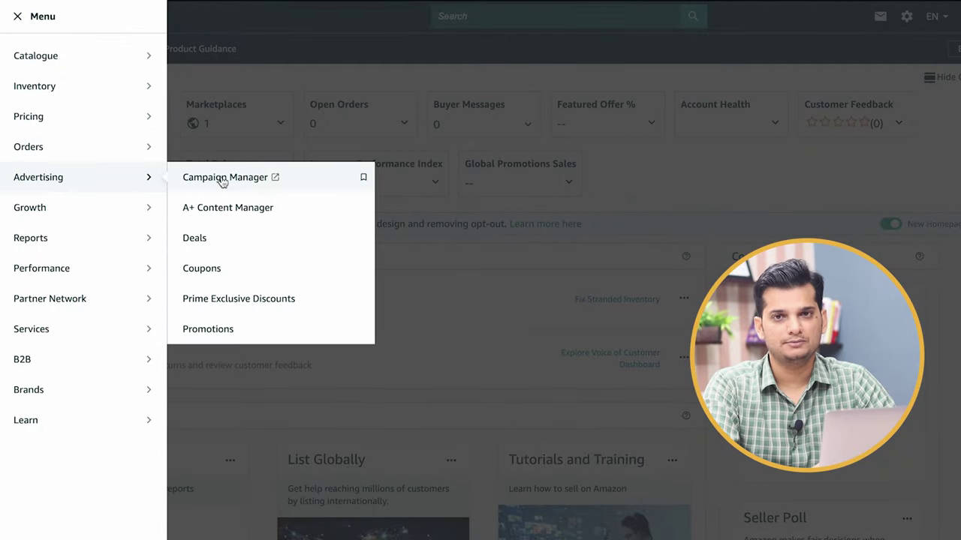
pyautogui.click(259, 206)
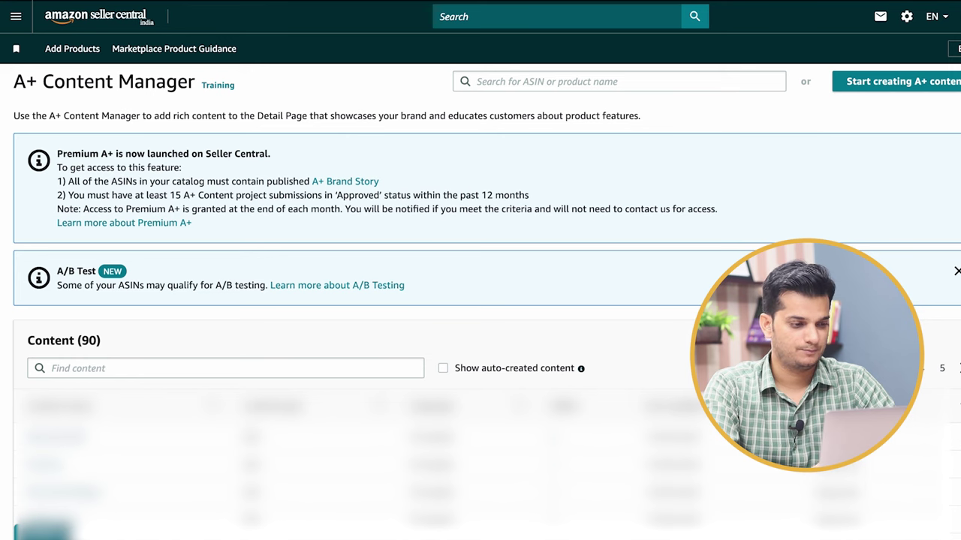
pyautogui.click(871, 90)
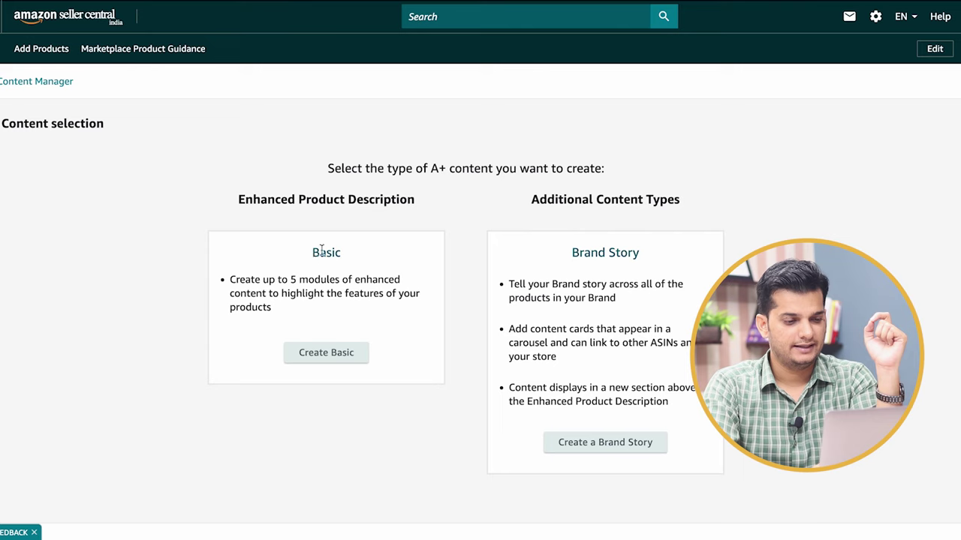
# Step: Compare the Basic and Brand Story content types, including the Brand Story guide's notes on placement and image and text cards
pyautogui.moveTo(235, 201); pyautogui.dragTo(427, 203)
pyautogui.click(431, 204)
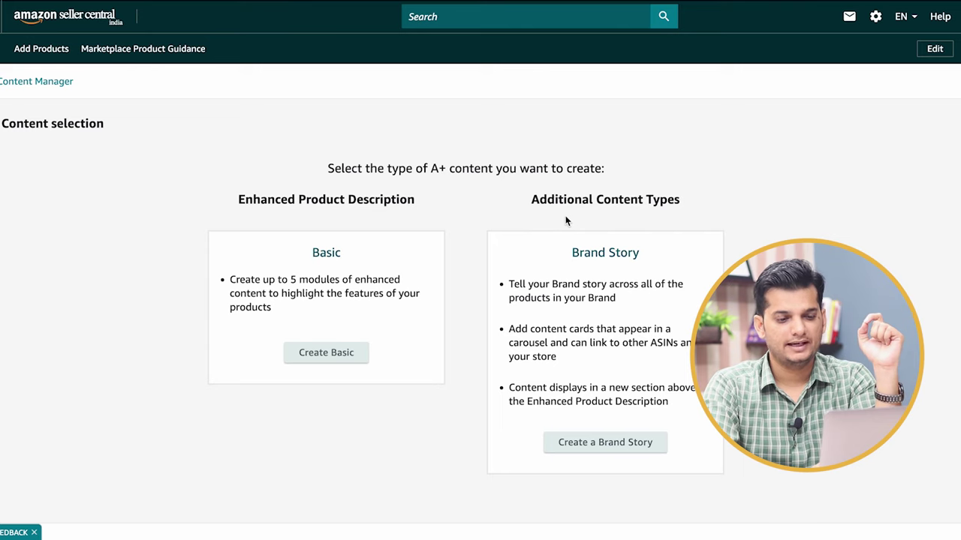
pyautogui.moveTo(530, 206); pyautogui.dragTo(673, 212)
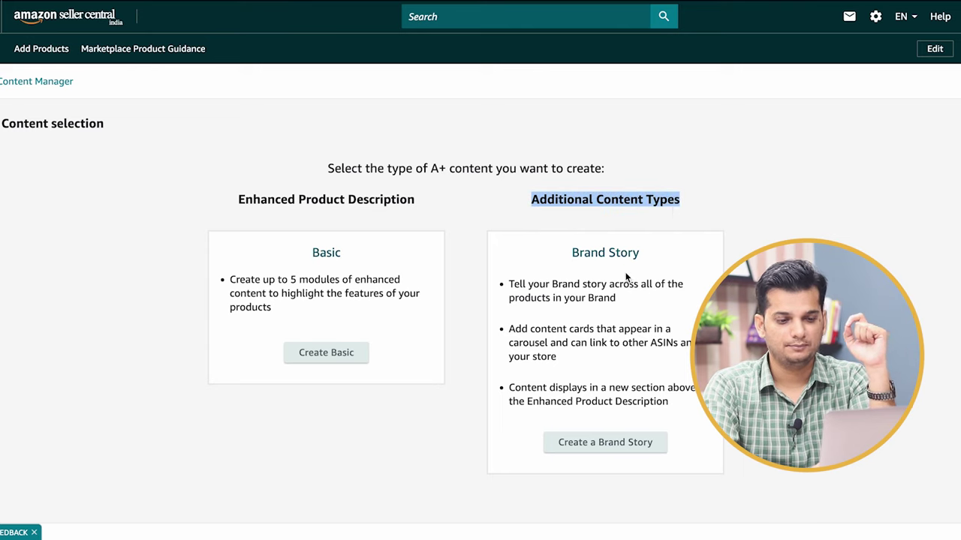
pyautogui.moveTo(627, 263); pyautogui.dragTo(666, 276)
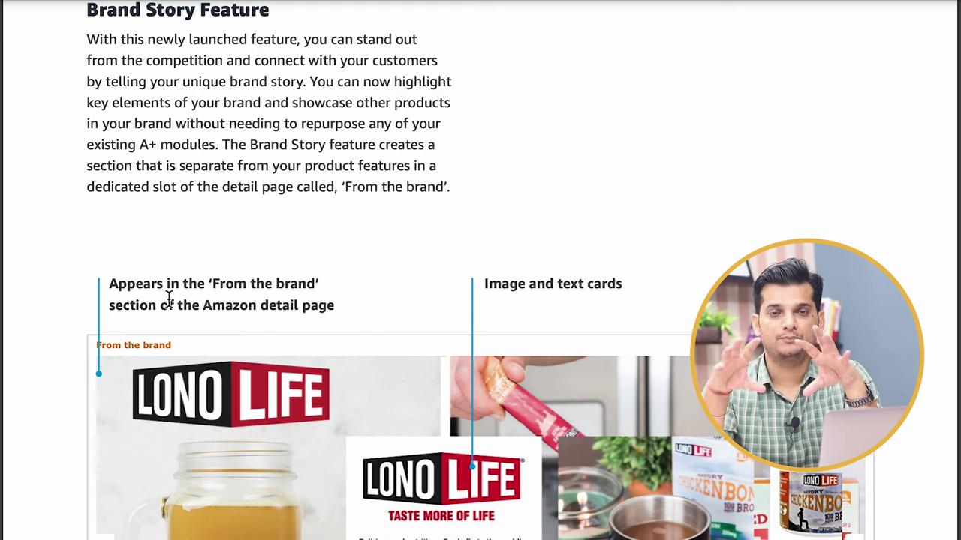
pyautogui.moveTo(111, 284); pyautogui.dragTo(339, 316)
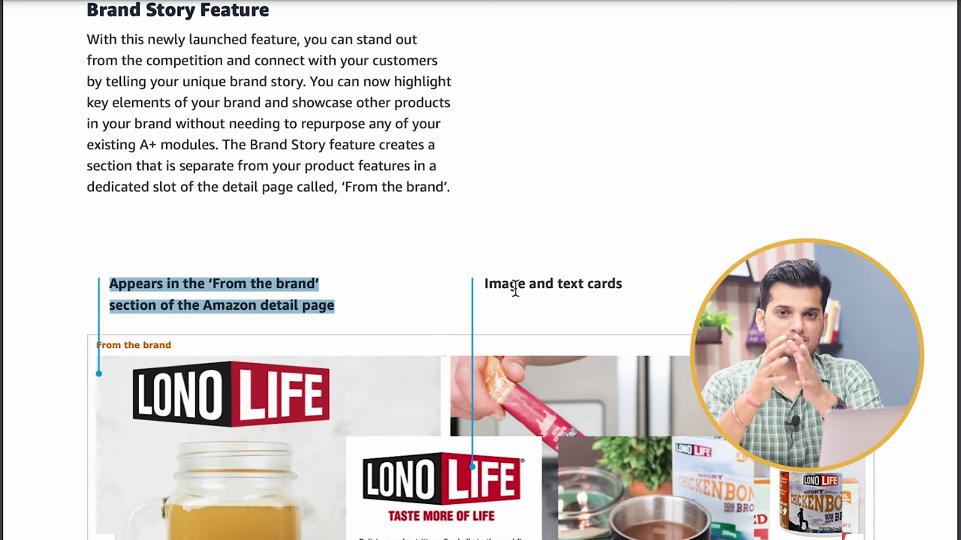
pyautogui.moveTo(485, 284); pyautogui.dragTo(639, 290)
pyautogui.click(640, 291)
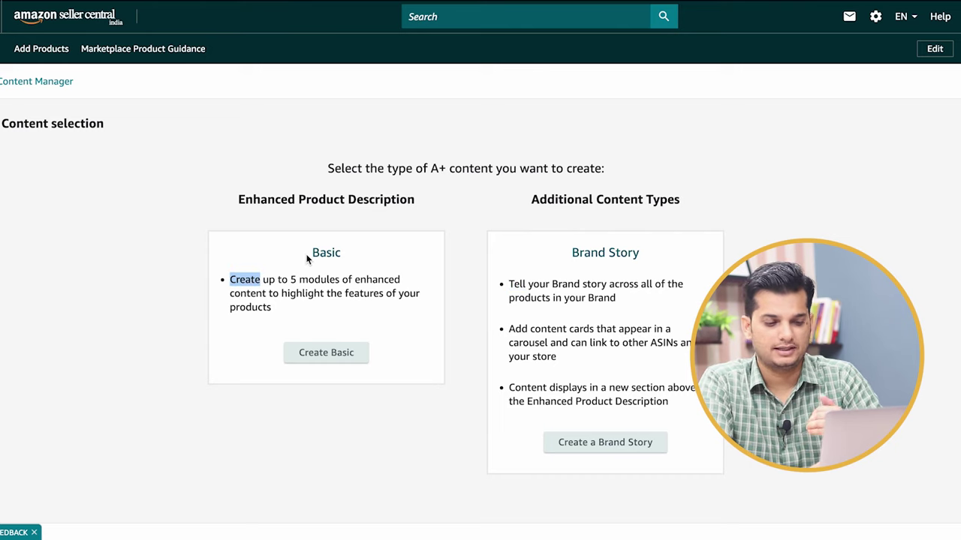
pyautogui.doubleClick(346, 275)
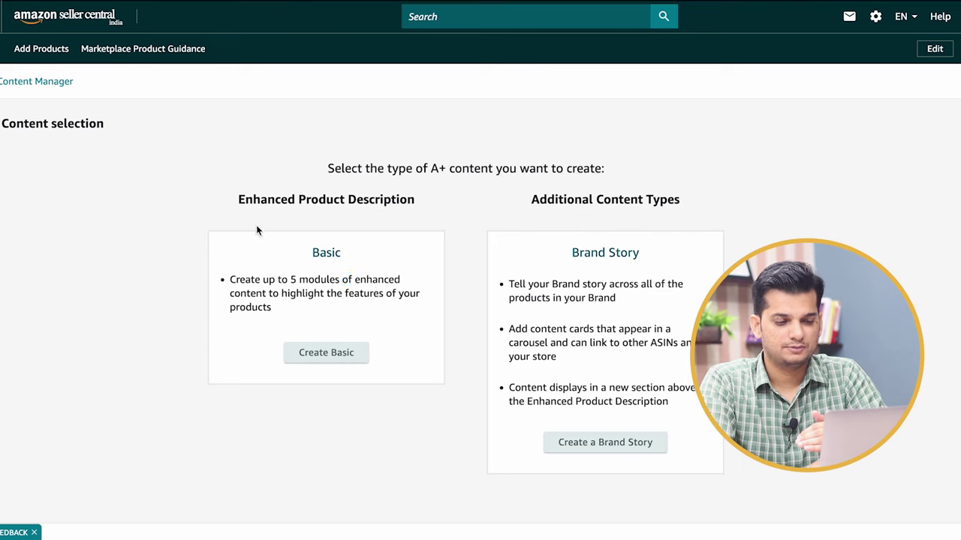
# Step: Create a Basic enhanced product description and name the content "Sling Bag"
pyautogui.click(337, 356)
pyautogui.click(128, 241)
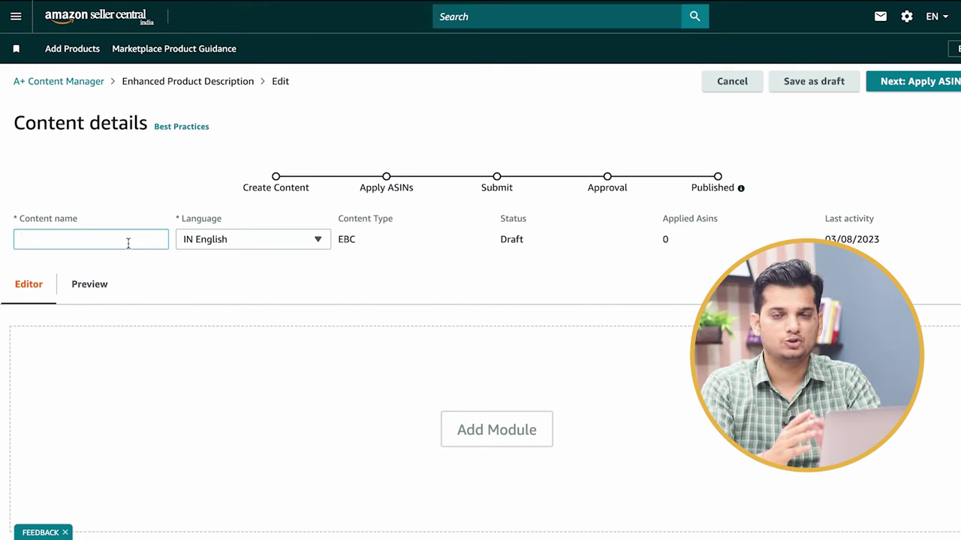
pyautogui.write('Slin')
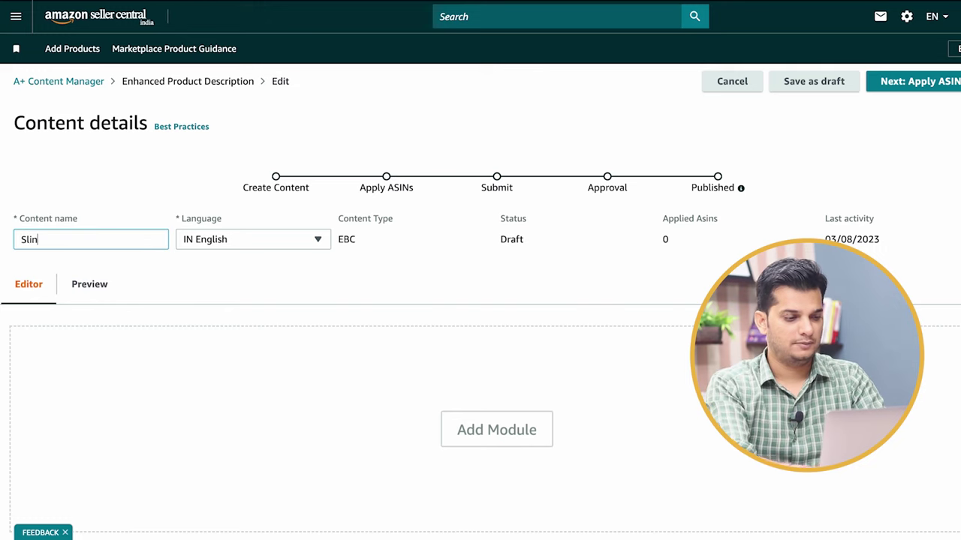
pyautogui.write('g Bag')
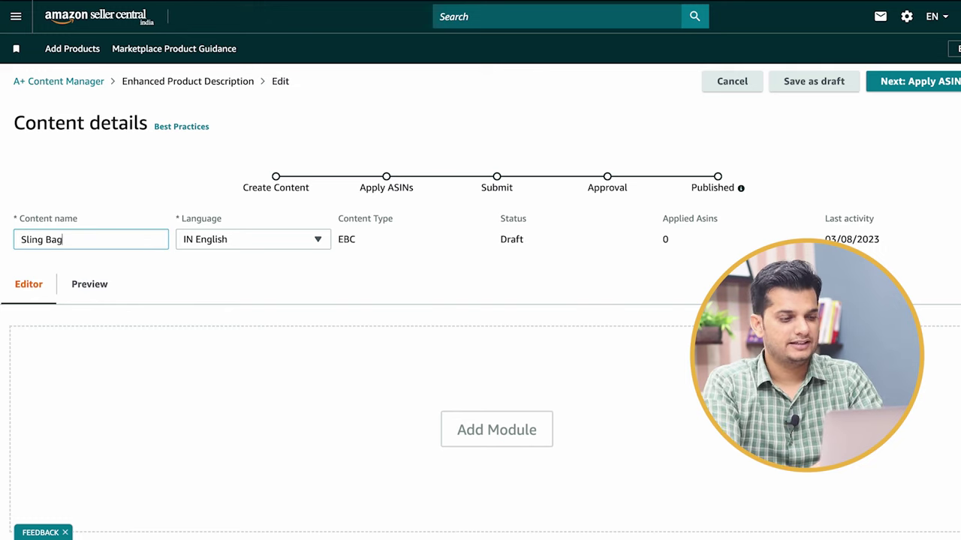
pyautogui.click(119, 198)
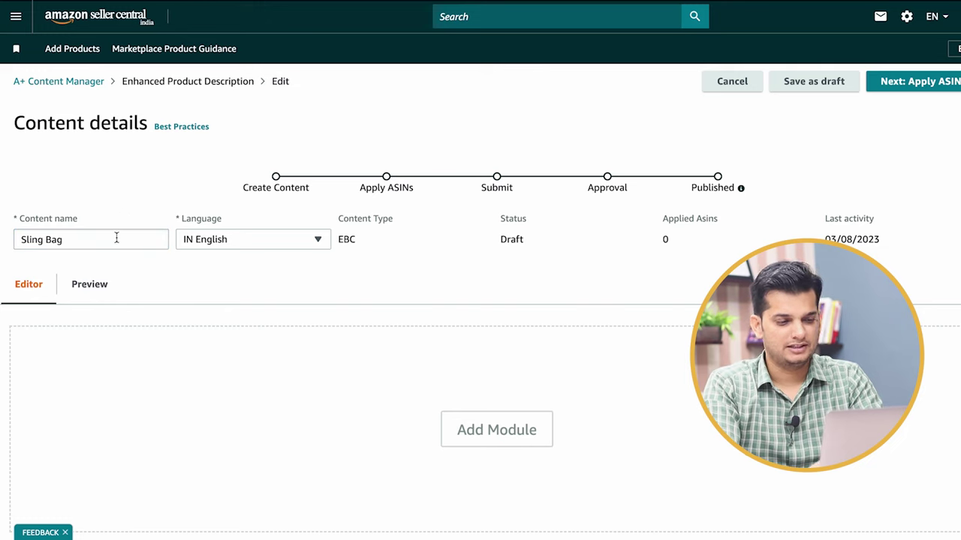
# Step: Review the available content languages and the content type, status, applied ASINs and last activity details
pyautogui.click(248, 245)
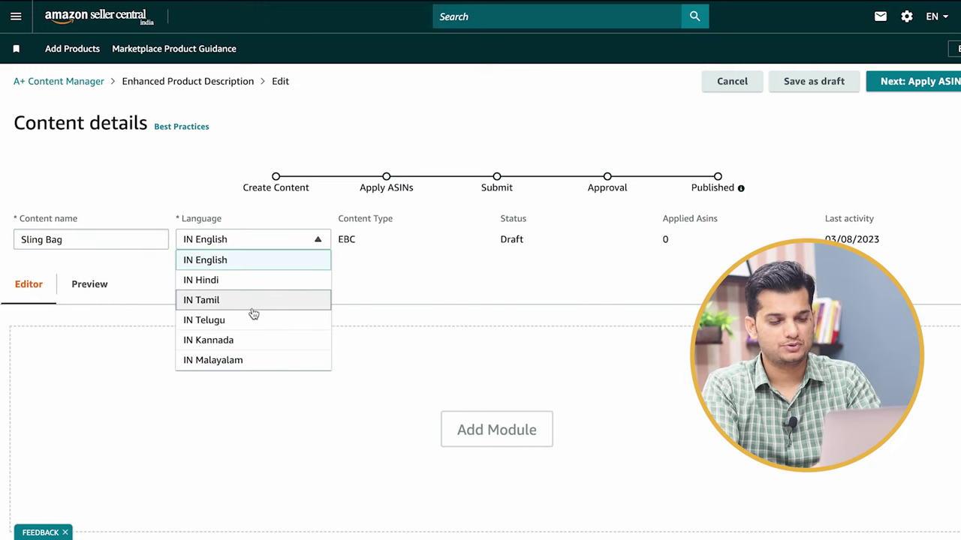
pyautogui.click(272, 380)
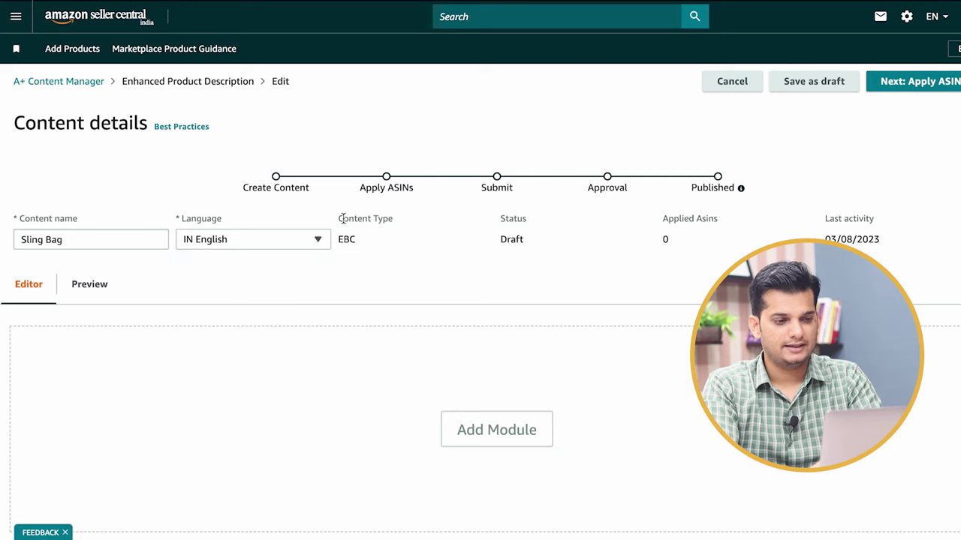
pyautogui.moveTo(340, 218); pyautogui.dragTo(360, 244)
pyautogui.click(360, 247)
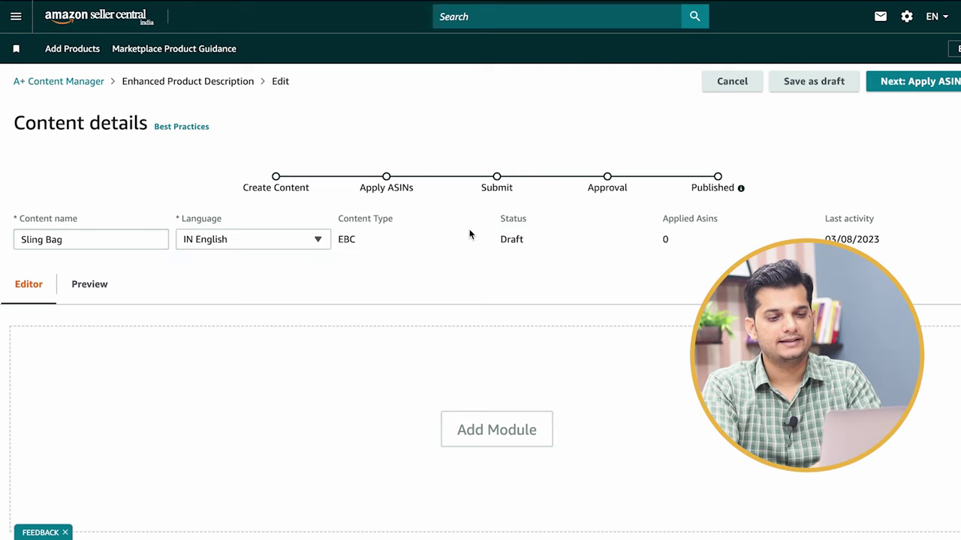
pyautogui.moveTo(500, 218); pyautogui.dragTo(524, 249)
pyautogui.click(534, 250)
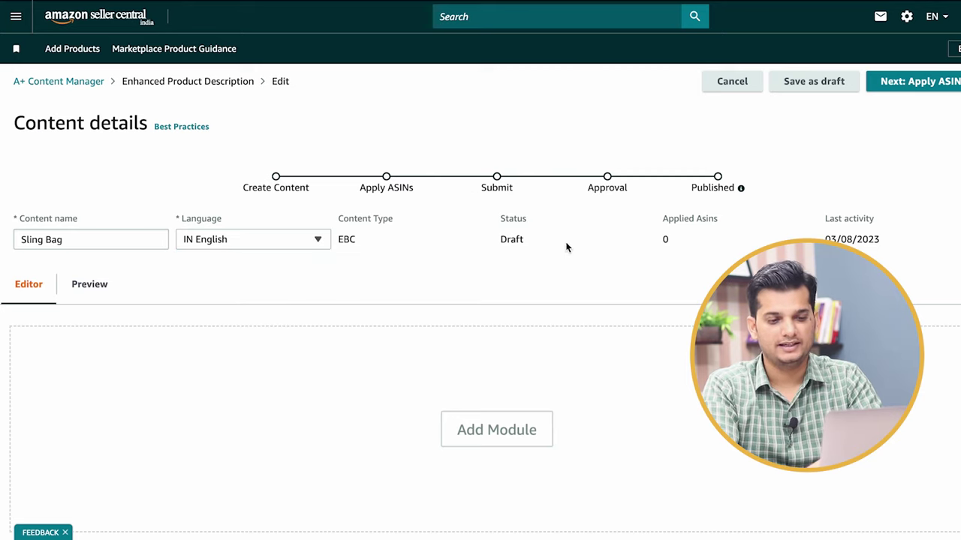
pyautogui.moveTo(661, 217); pyautogui.dragTo(688, 247)
pyautogui.click(722, 242)
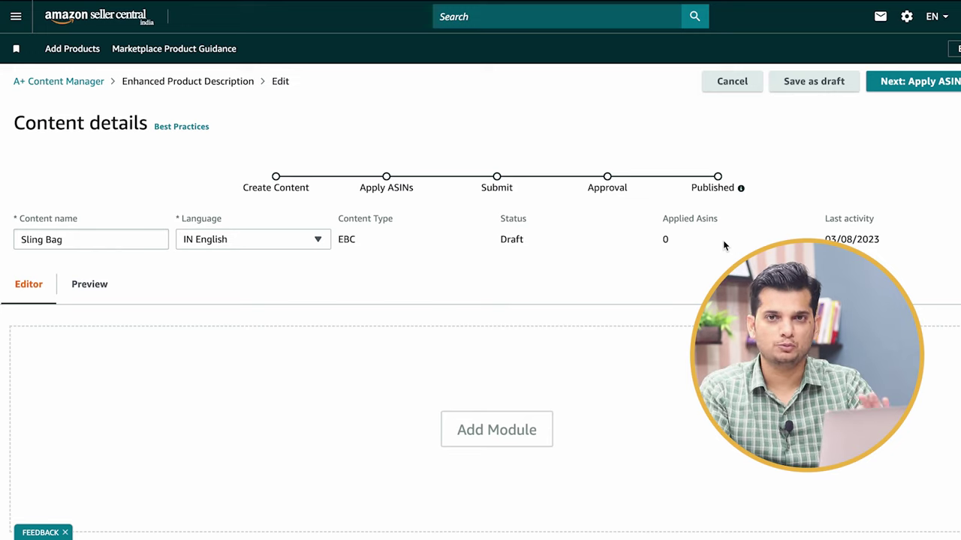
pyautogui.moveTo(723, 240); pyautogui.dragTo(882, 258)
pyautogui.click(763, 299)
# Step: Open the module selection for the Sling Bag content and examine the standard modules from Company Logo to Three Images & Text
pyautogui.scroll(-3, 615, 301)
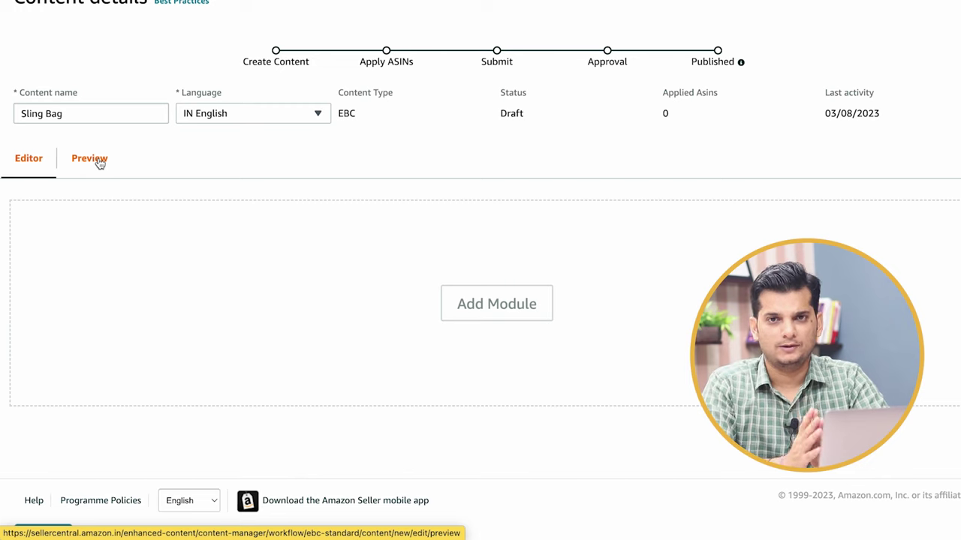
pyautogui.click(515, 305)
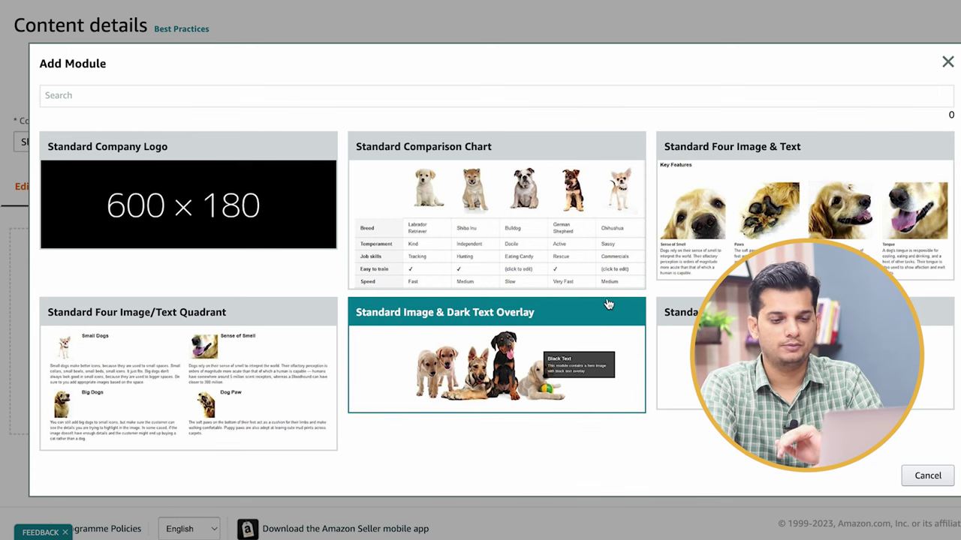
pyautogui.scroll(-5, 608, 304)
pyautogui.scroll(10, 611, 301)
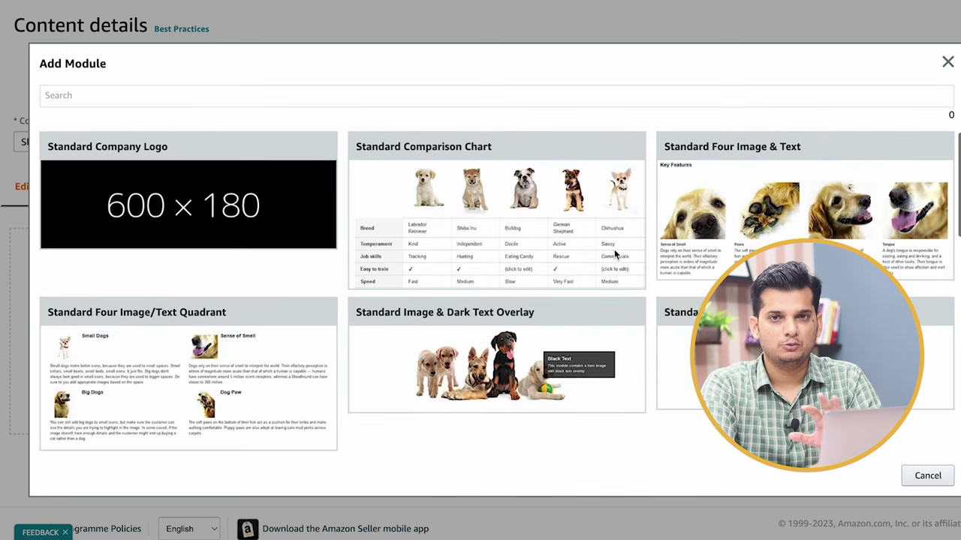
pyautogui.scroll(-1, 369, 208)
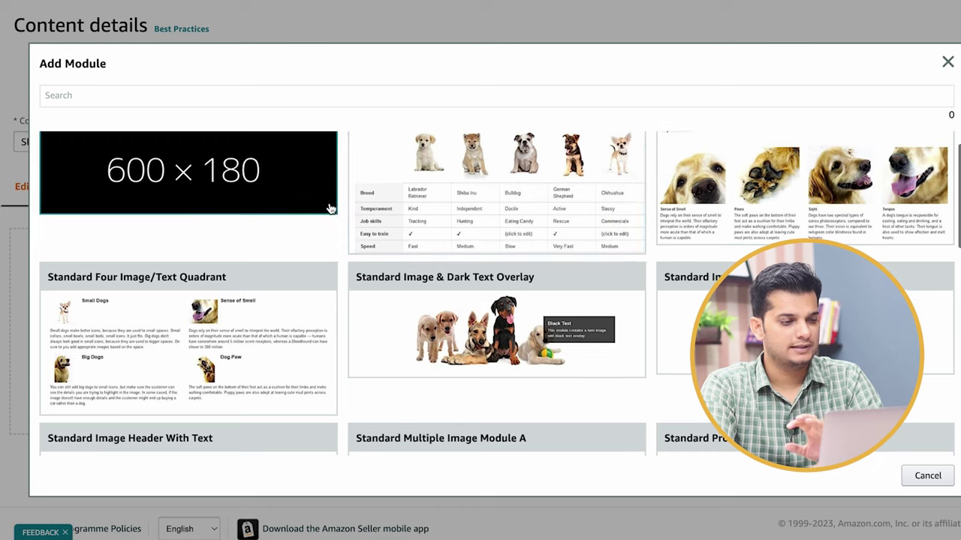
pyautogui.scroll(1, 328, 208)
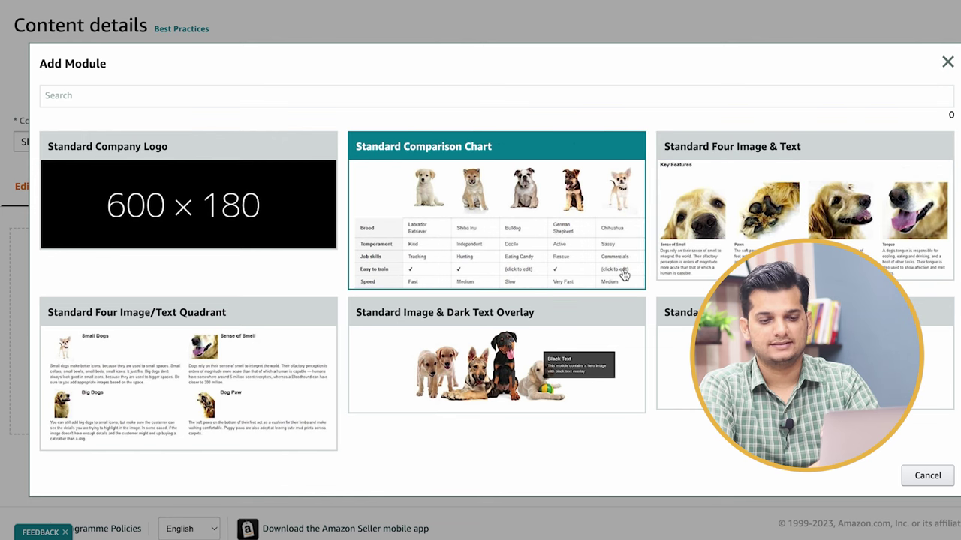
pyautogui.scroll(-2, 831, 237)
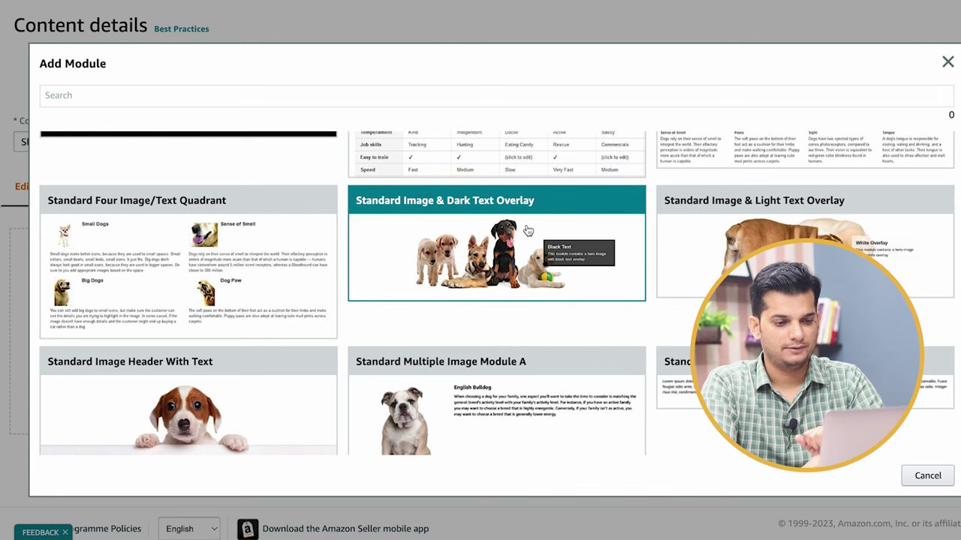
pyautogui.scroll(-2, 187, 315)
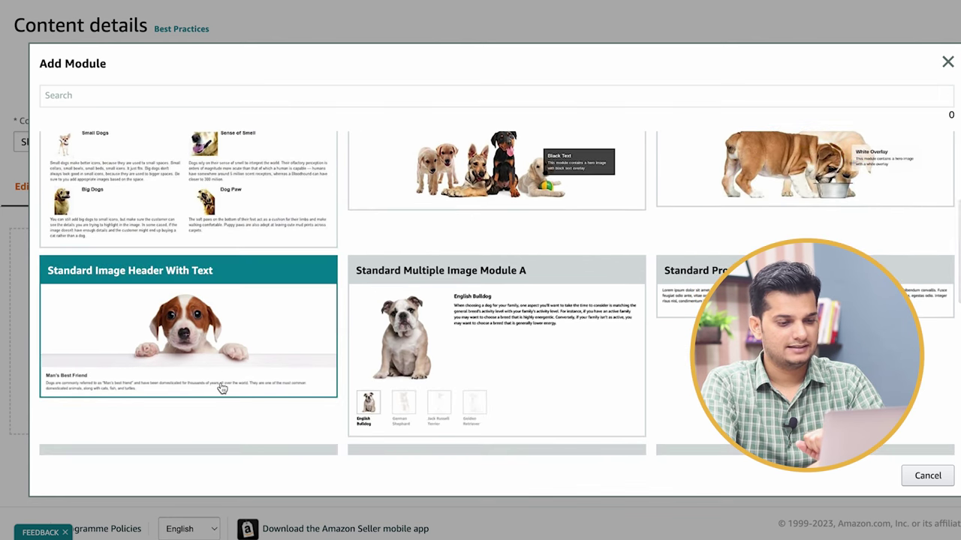
pyautogui.scroll(-2, 315, 352)
pyautogui.scroll(-4, 542, 309)
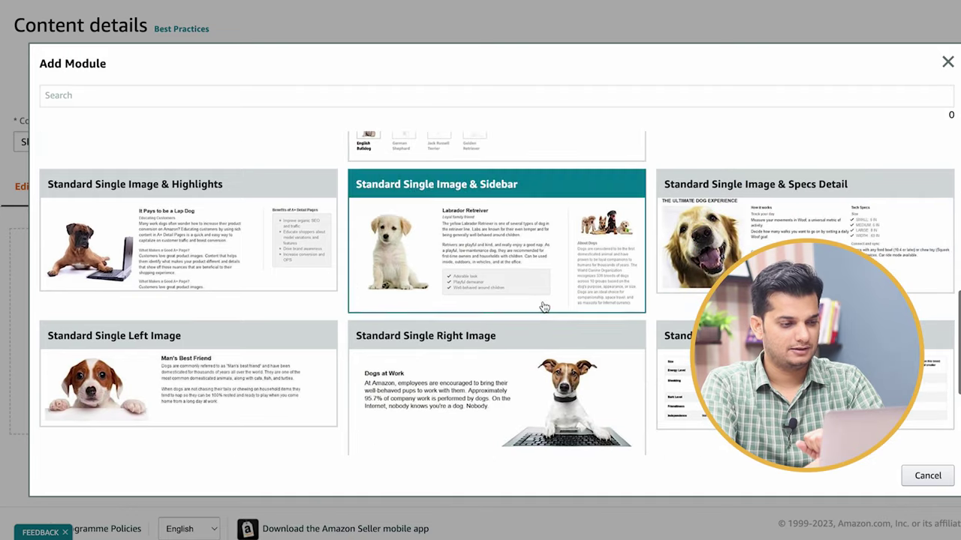
pyautogui.scroll(-2, 247, 307)
pyautogui.scroll(2, 247, 305)
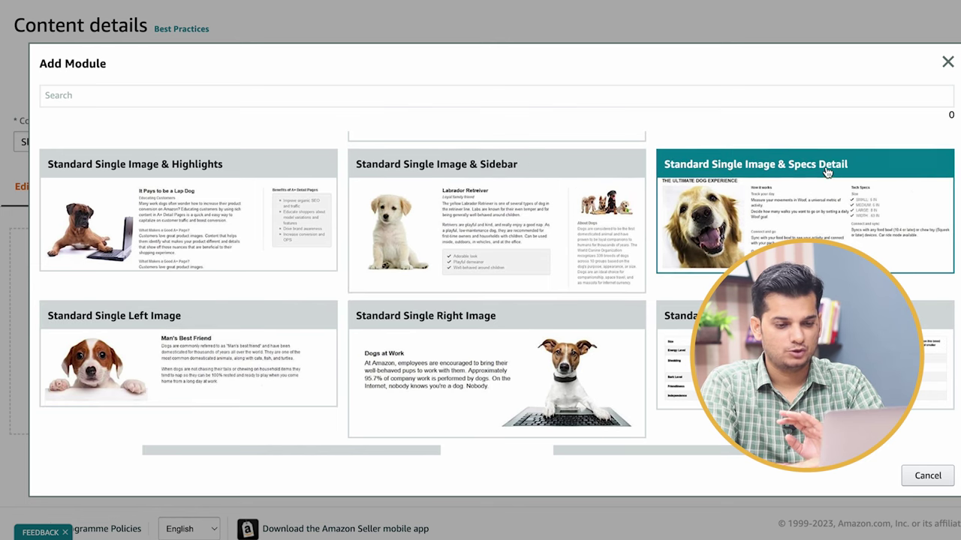
pyautogui.scroll(-2, 825, 180)
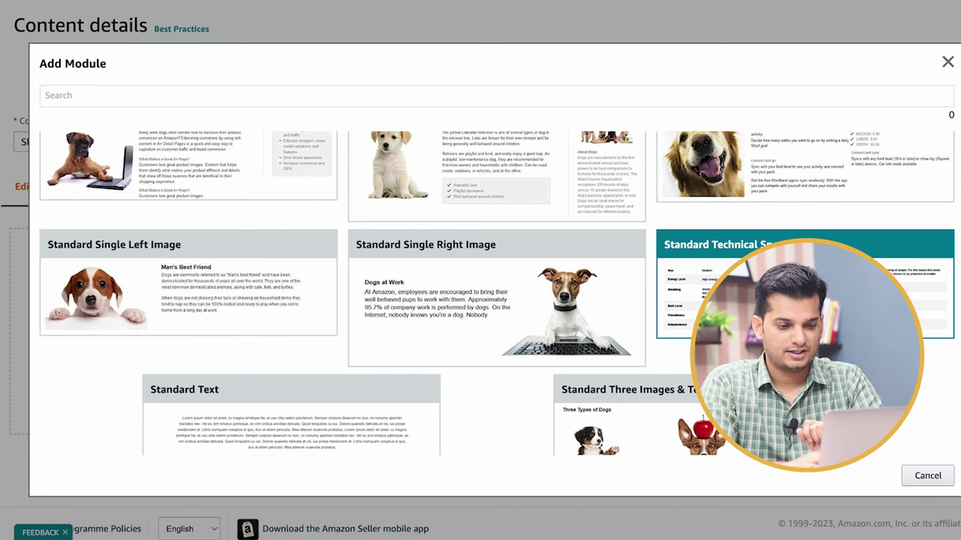
pyautogui.scroll(-2, 642, 303)
pyautogui.scroll(-1, 642, 302)
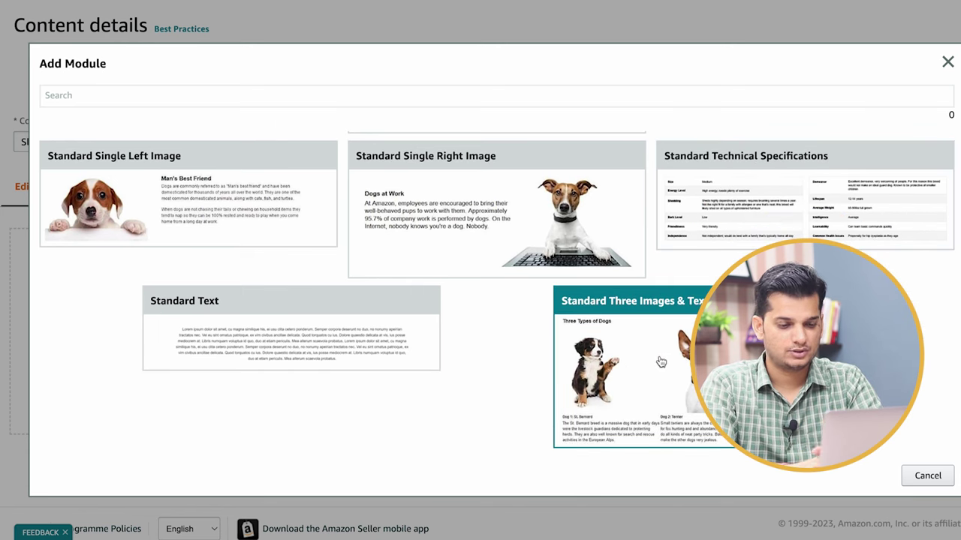
# Step: Add a Standard Company Logo module to the Sling Bag content
pyautogui.scroll(1, 660, 362)
pyautogui.scroll(-1, 659, 362)
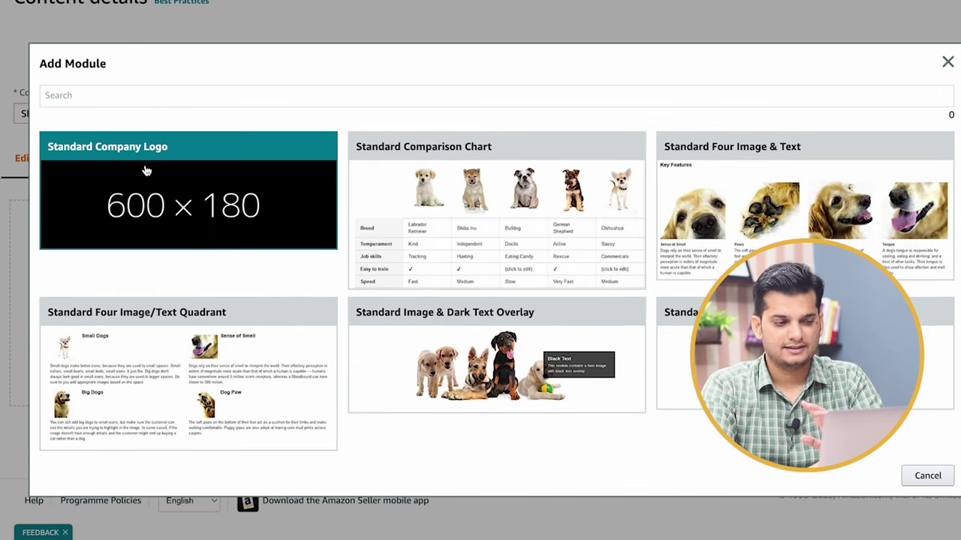
pyautogui.click(171, 186)
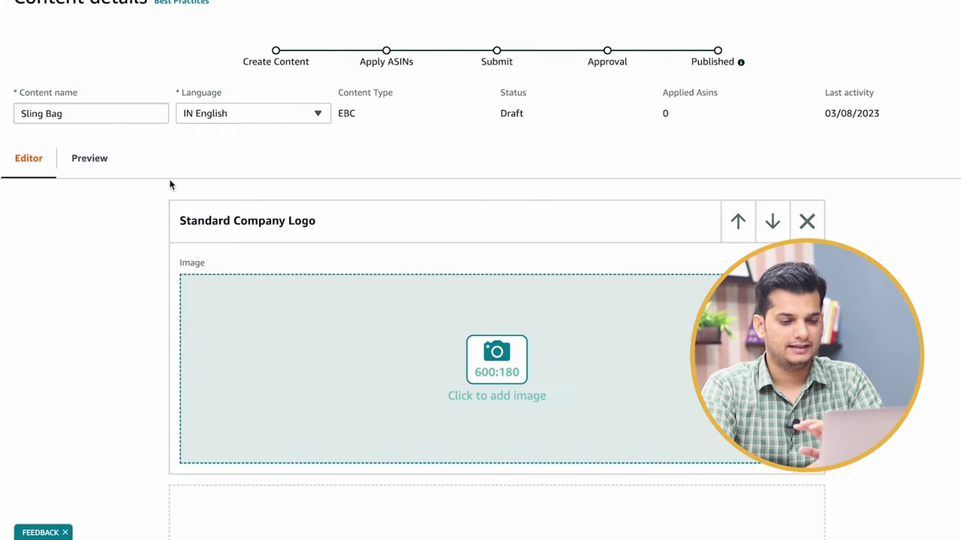
pyautogui.scroll(-2, 587, 313)
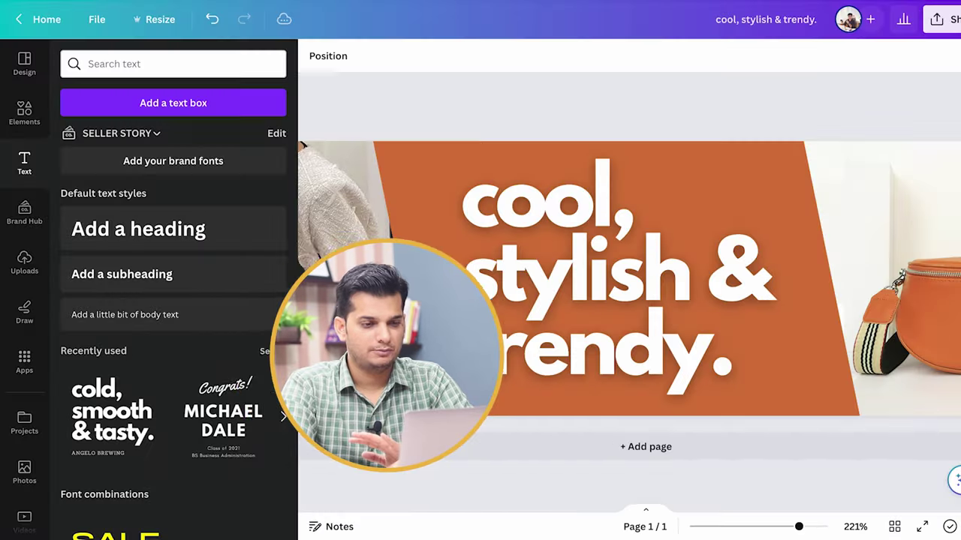
# Step: Switch to Canva and examine the "cool, stylish & trendy." banner design prepared for the company logo module
pyautogui.hotkey('ctrl', 'alt', '0')
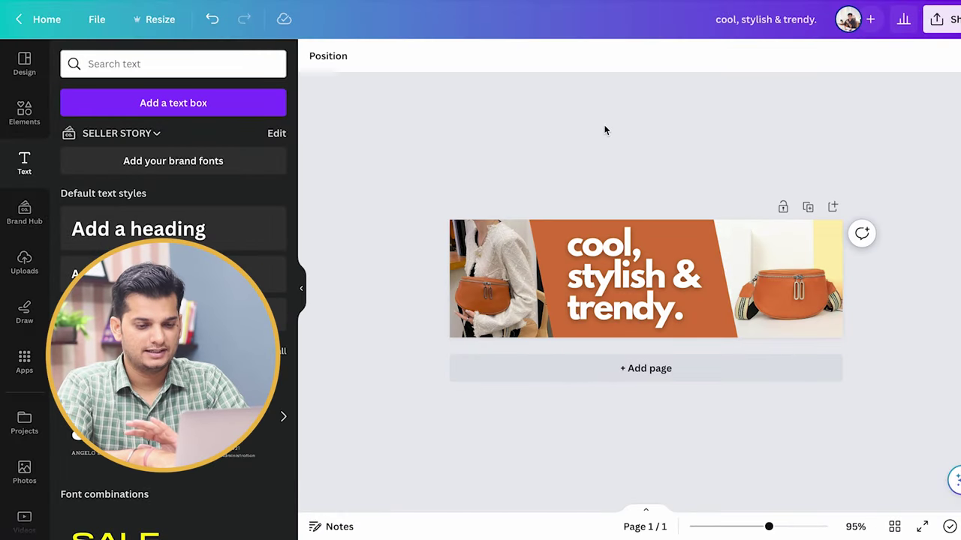
pyautogui.scroll(3, 604, 131)
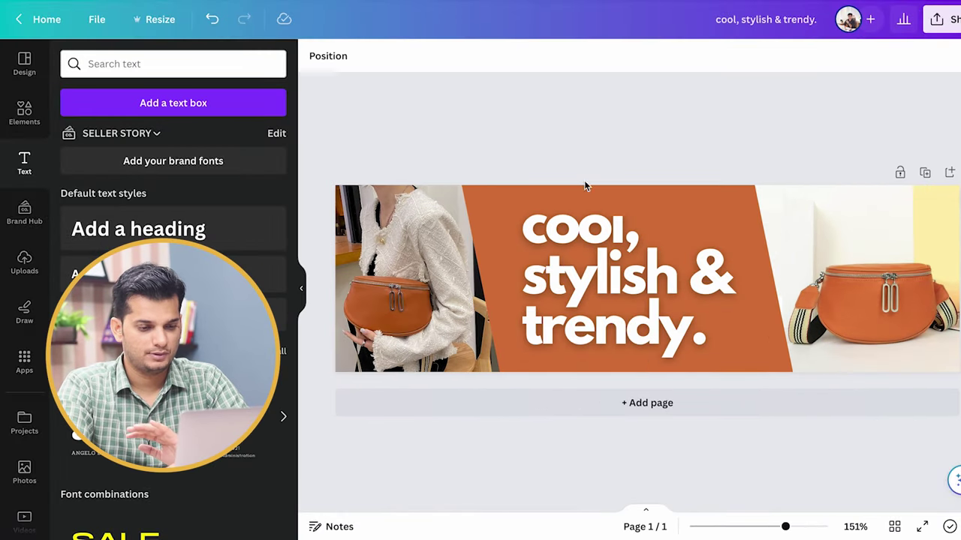
pyautogui.click(583, 203)
pyautogui.click(448, 135)
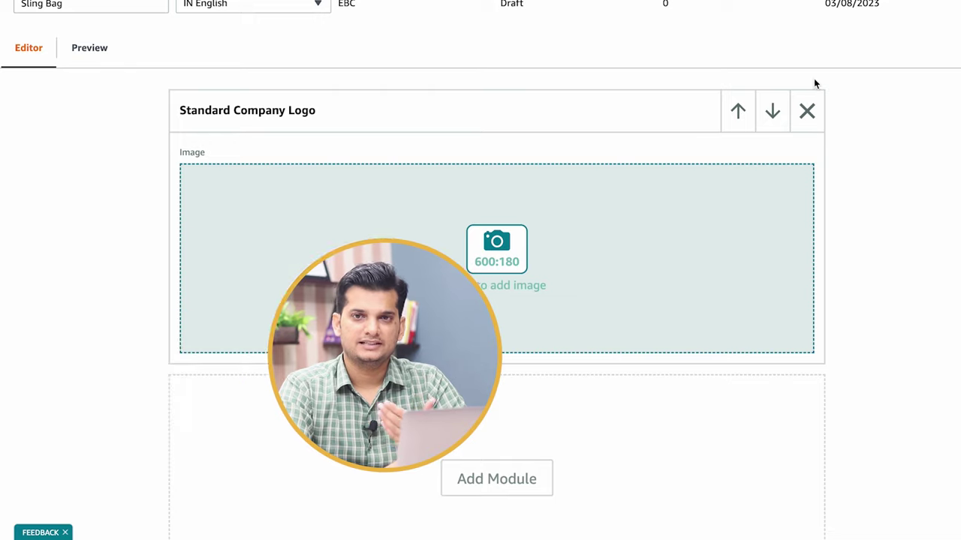
# Step: Choose the 600 x 180 "cool, stylish & trendy." banner from the Asset Library for the company logo module in Seller Central
pyautogui.scroll(1, 714, 105)
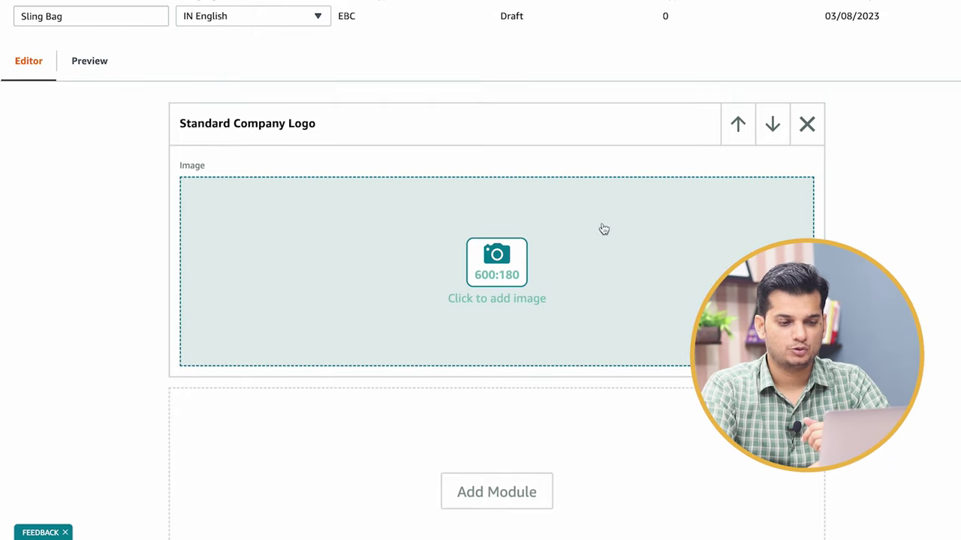
pyautogui.click(511, 250)
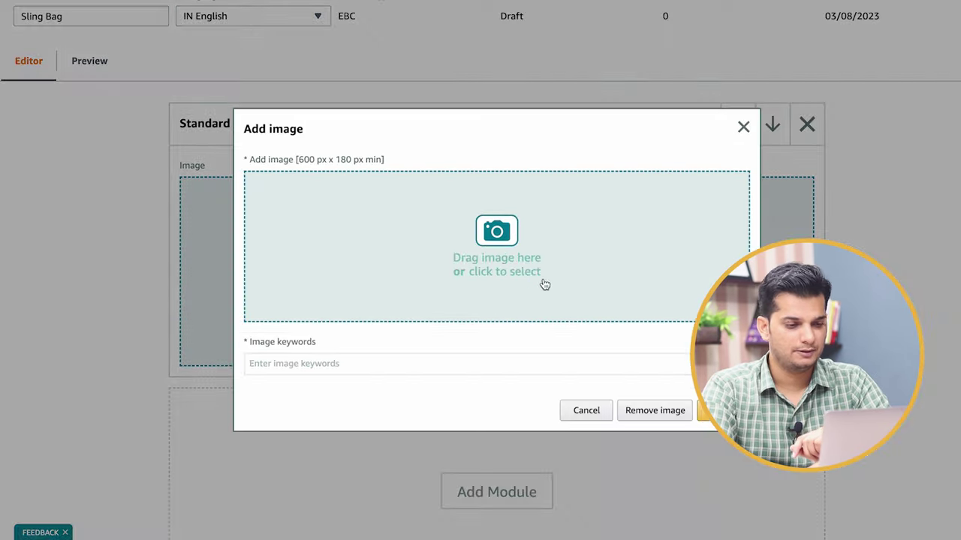
pyautogui.click(479, 248)
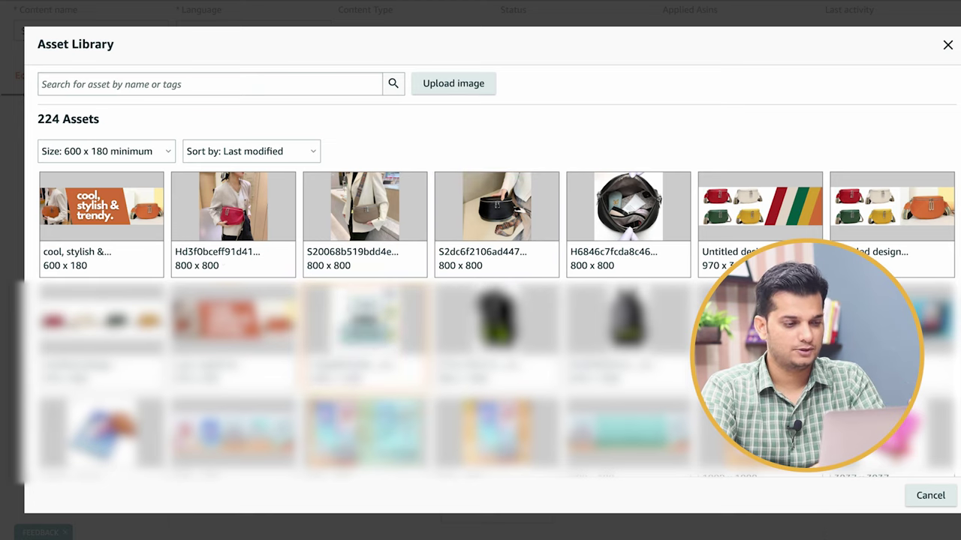
pyautogui.moveTo(38, 119); pyautogui.dragTo(96, 118)
pyautogui.tripleClick(95, 118)
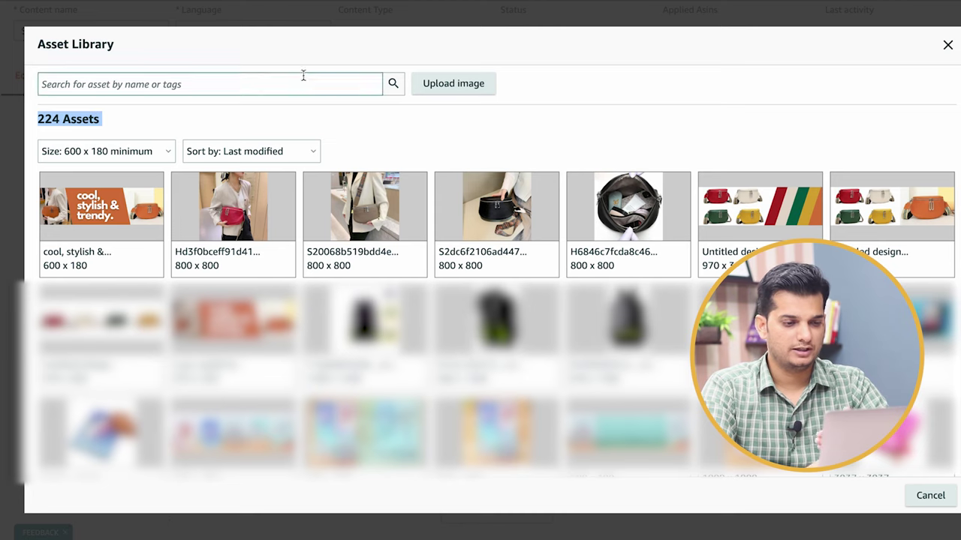
pyautogui.click(415, 126)
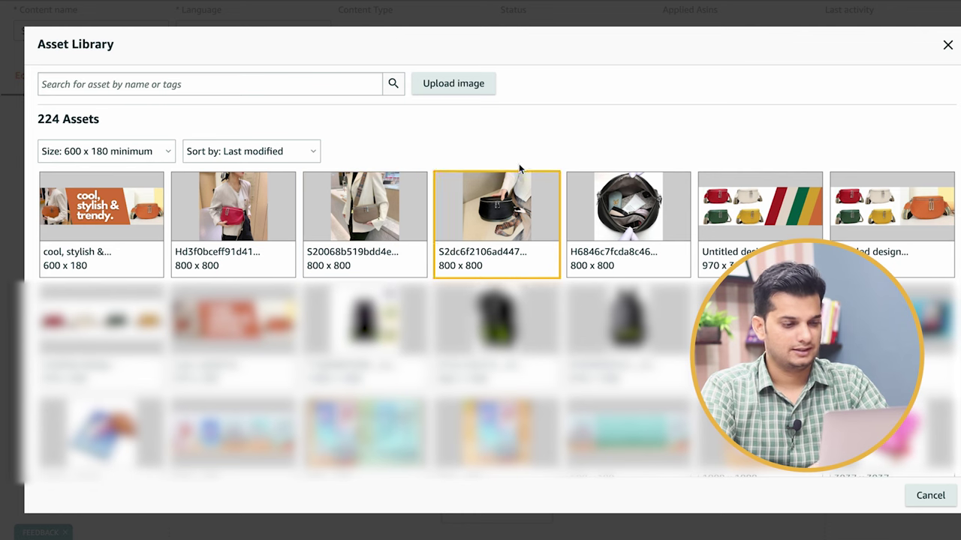
pyautogui.moveTo(76, 217)
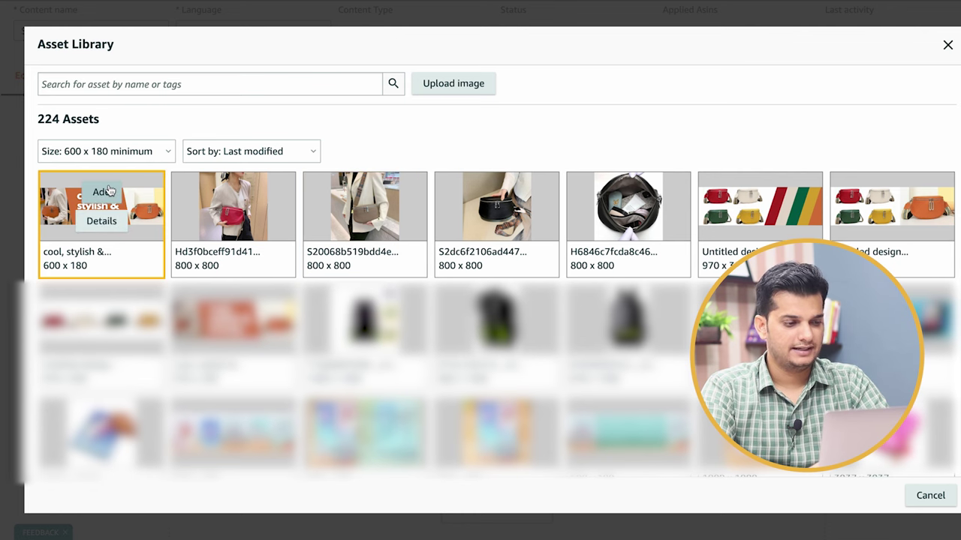
pyautogui.click(103, 192)
# Step: Set the banner's image keywords to "sling shoulder bag" and add the image to the module
pyautogui.click(281, 371)
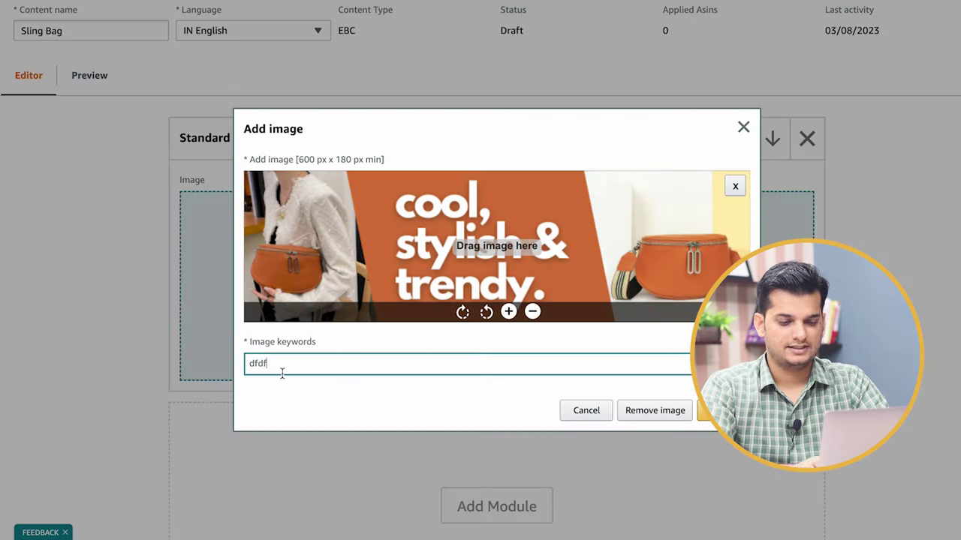
pyautogui.hotkey('ctrl', 'a')
pyautogui.press('BackSpace')
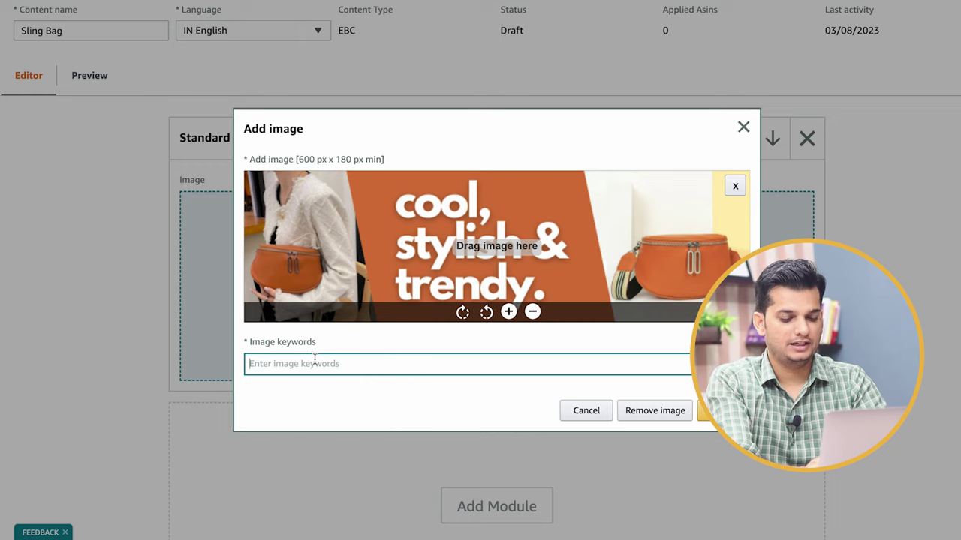
pyautogui.write('sling shoulder')
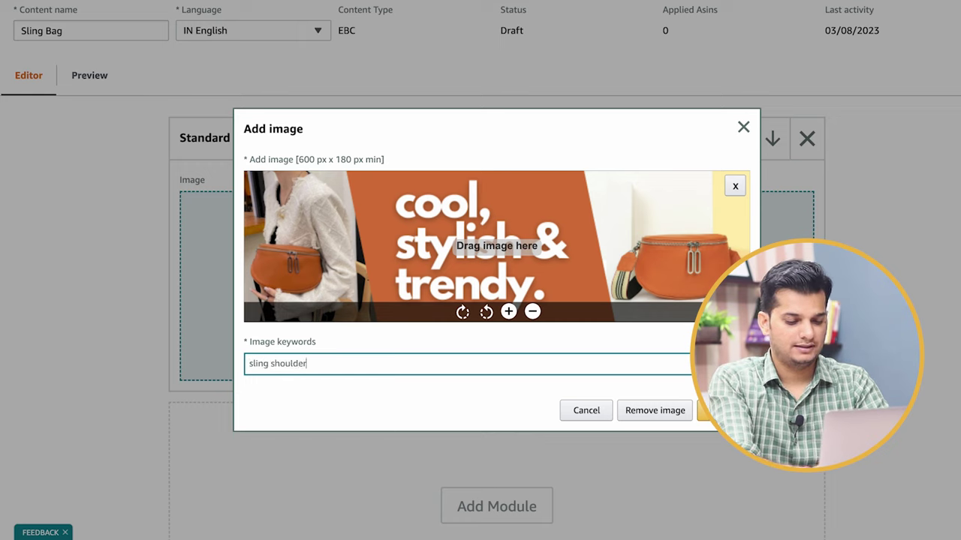
pyautogui.write(' bag')
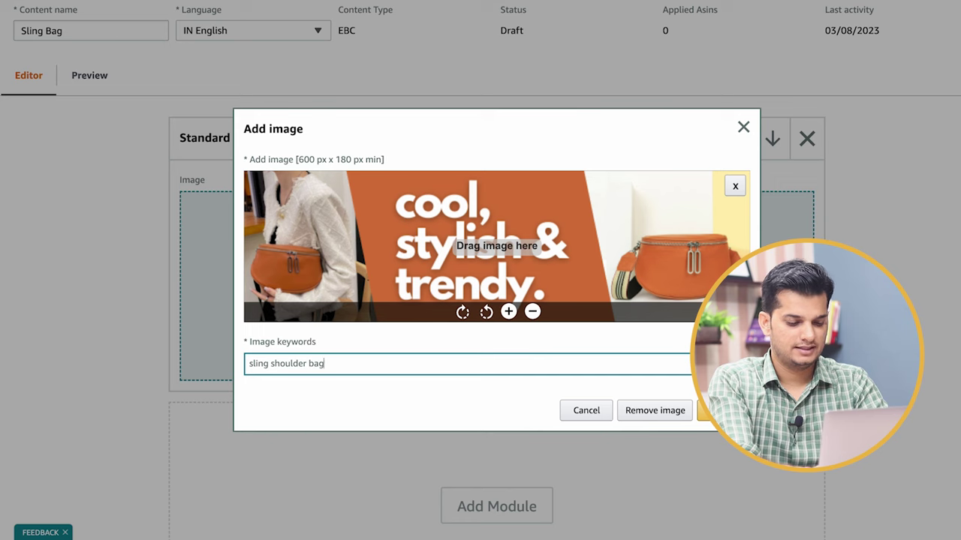
pyautogui.press('Return')
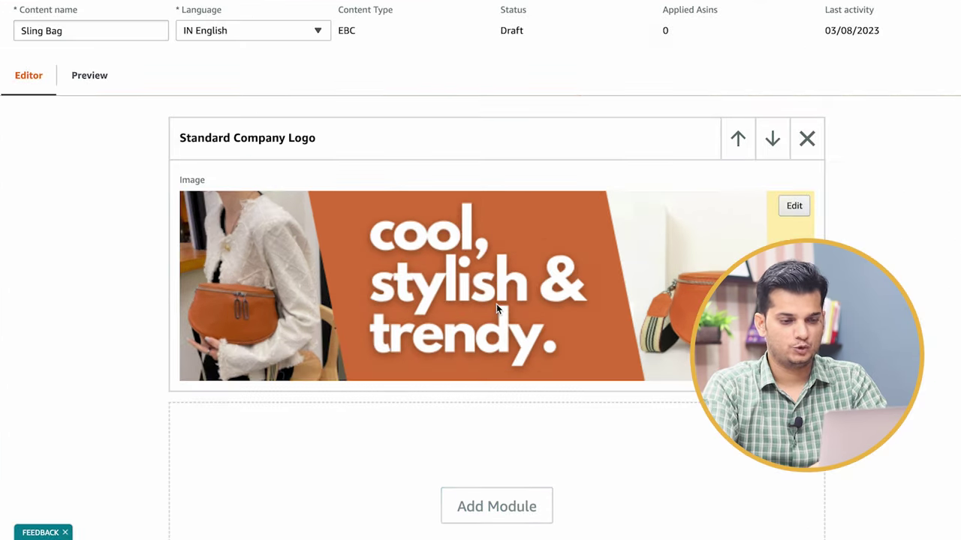
# Step: Add a Standard Four Image & Text module below the company logo banner
pyautogui.scroll(-1, 496, 303)
pyautogui.scroll(-1, 430, 233)
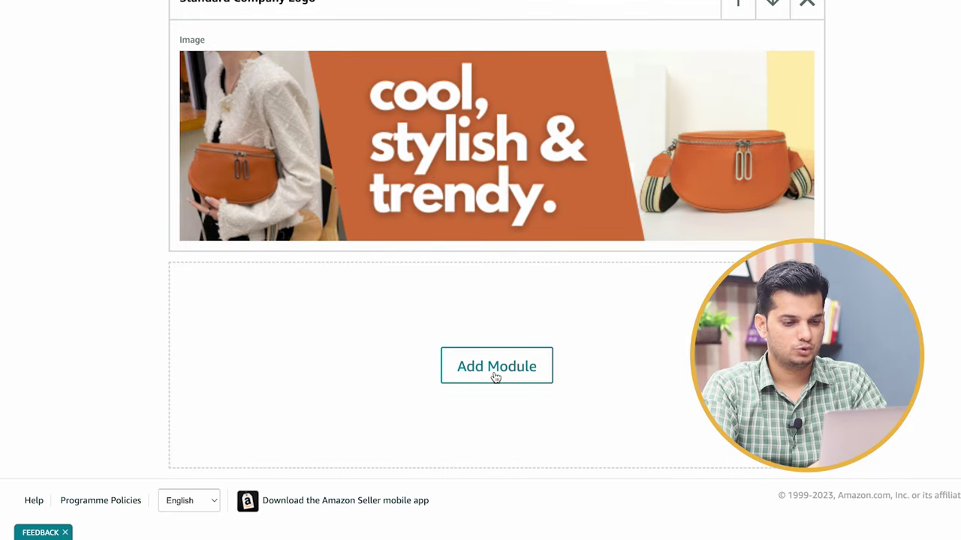
pyautogui.click(495, 377)
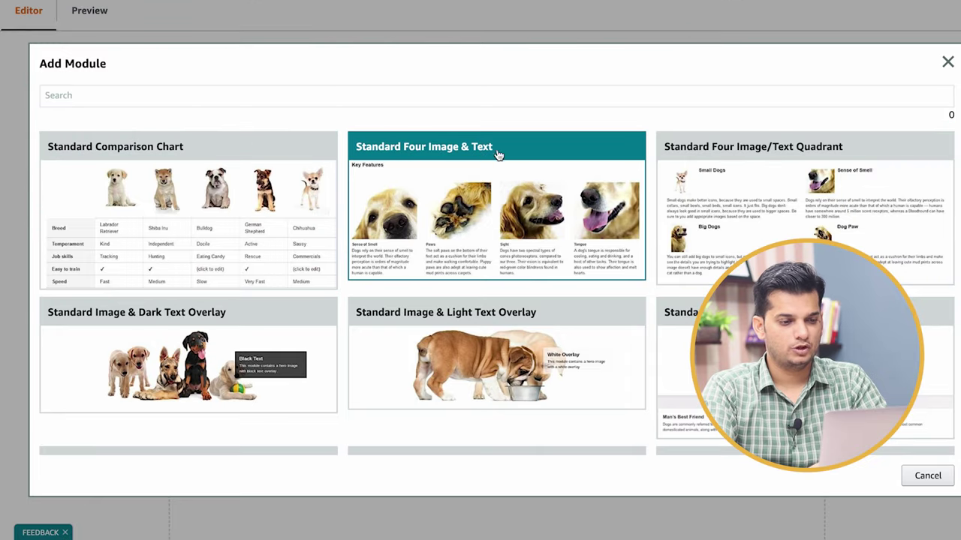
pyautogui.click(431, 217)
pyautogui.scroll(-3, 563, 270)
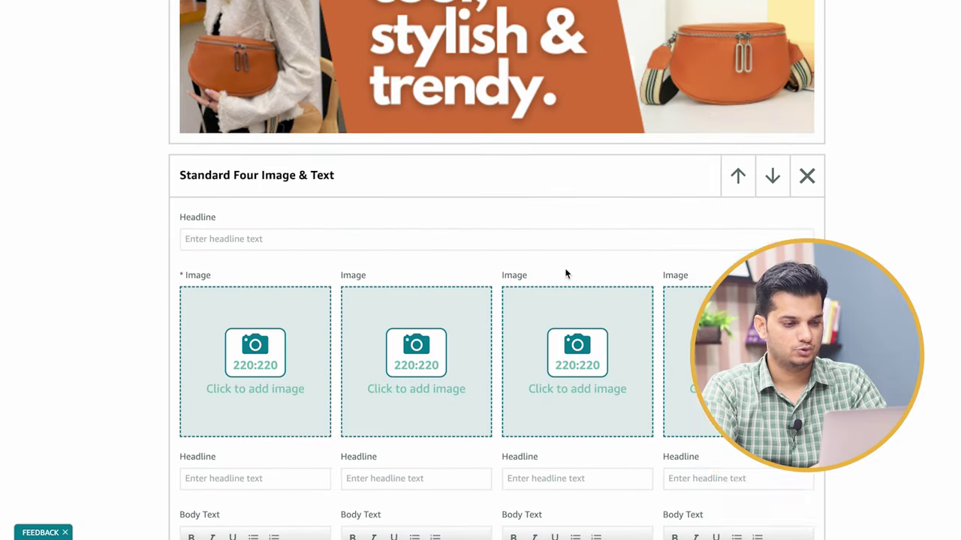
# Step: Examine the four-image module's headline, image and body text fields, including their character limits
pyautogui.scroll(-3, 565, 273)
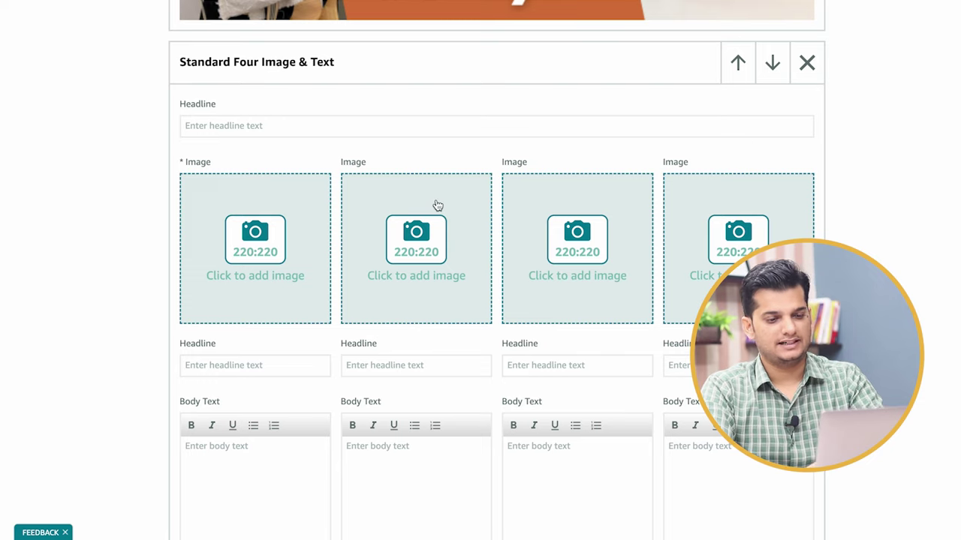
pyautogui.click(293, 125)
pyautogui.click(240, 362)
pyautogui.click(410, 337)
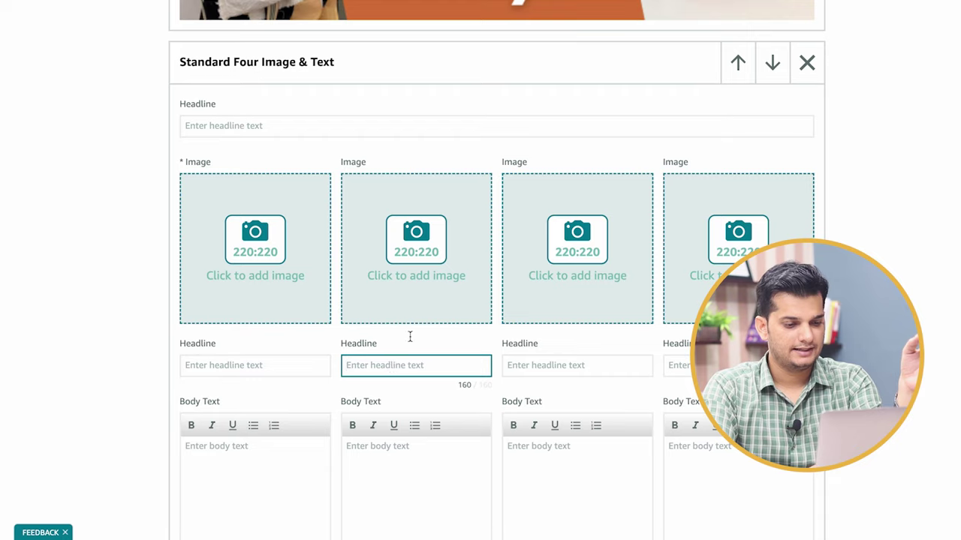
pyautogui.scroll(-2, 447, 295)
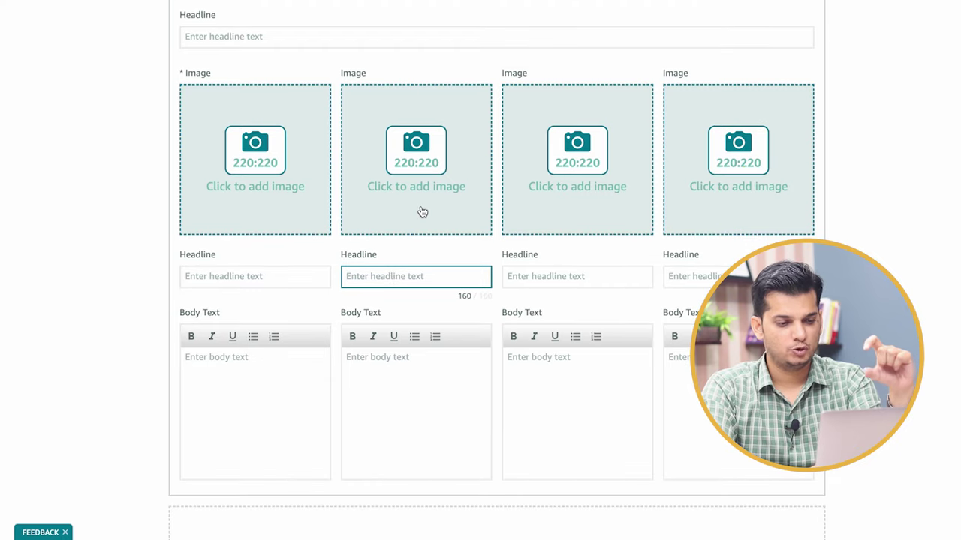
pyautogui.click(418, 277)
pyautogui.click(425, 361)
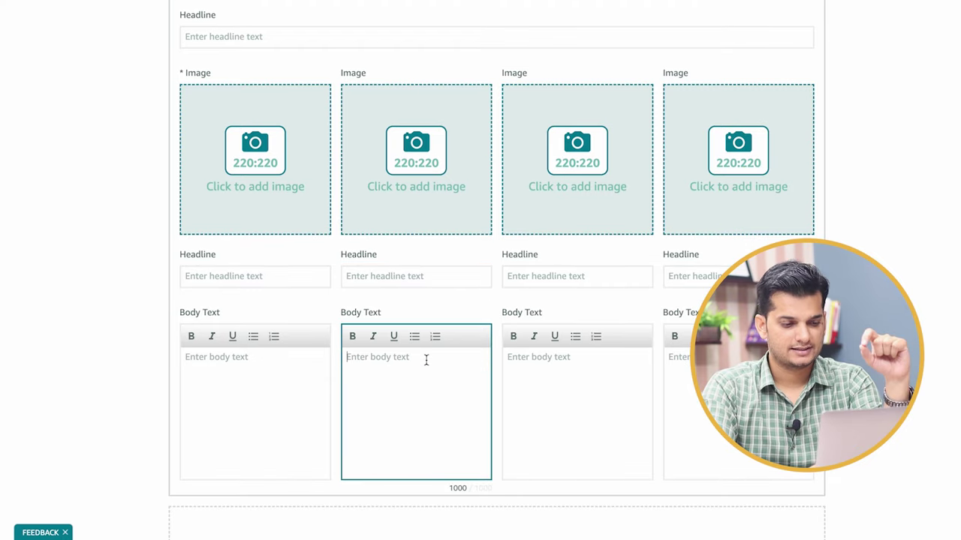
pyautogui.scroll(1, 379, 312)
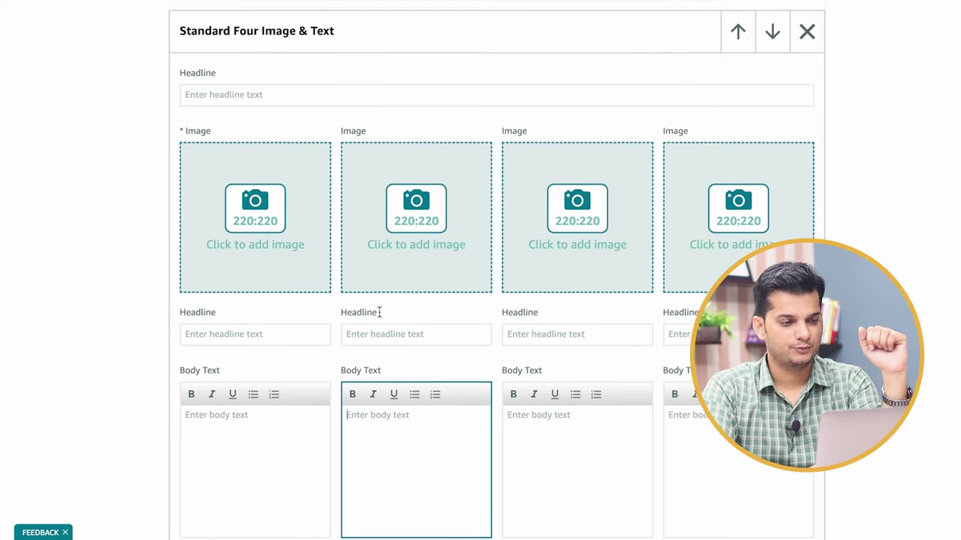
# Step: Set the module headline to "Experience the Ultimate Convenience and Style" and add the gray bag photo as first image with keywords "sling shoulder bag gray"
pyautogui.click(309, 99)
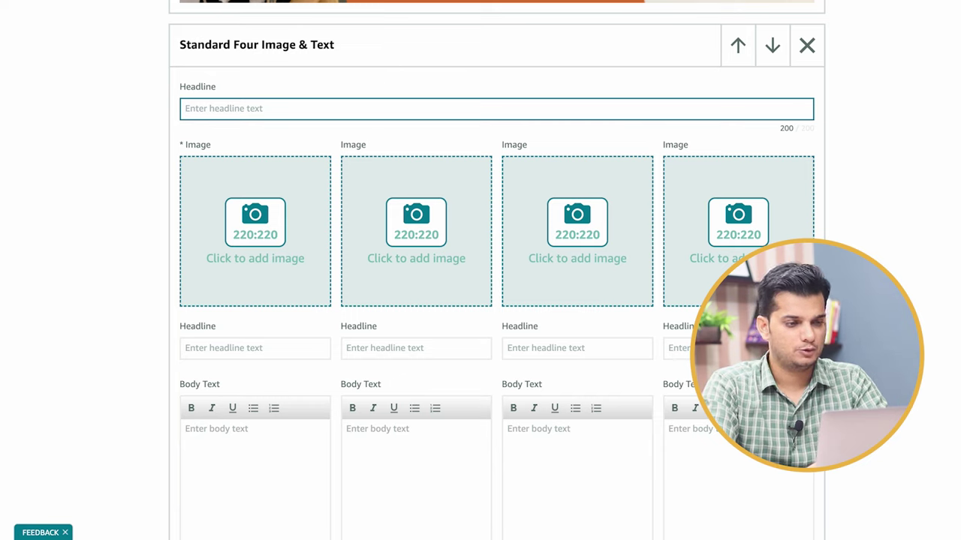
pyautogui.write('Experience the Ultimate Convenience and Style')
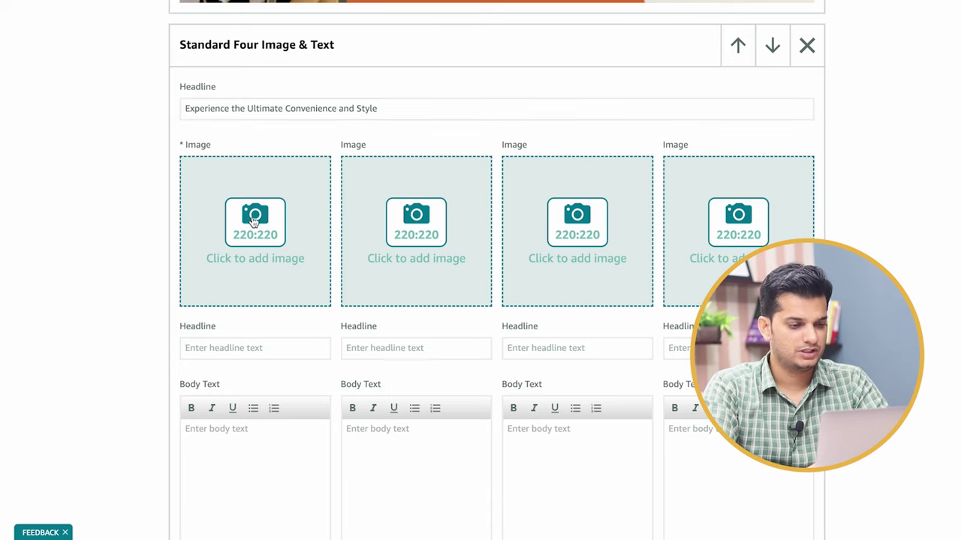
pyautogui.click(232, 326)
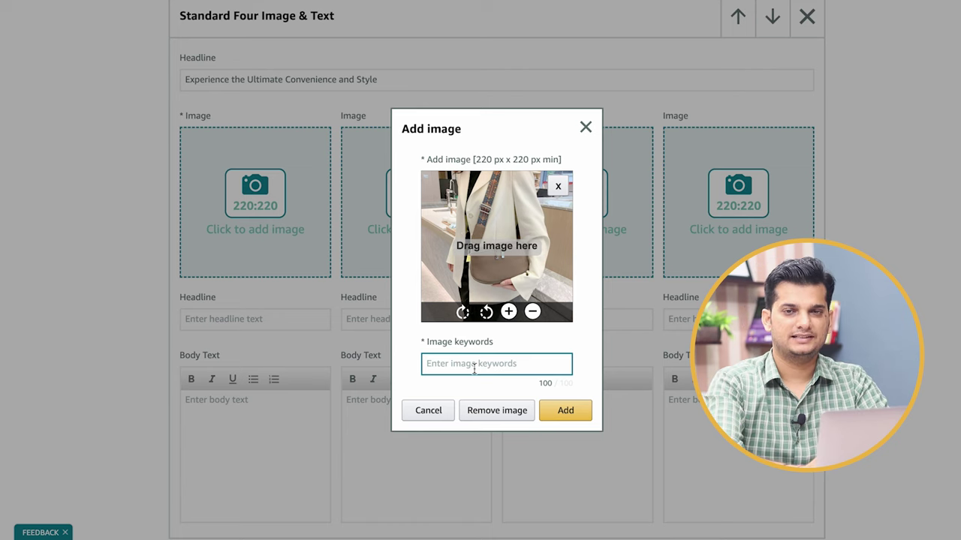
pyautogui.write('sling shoulder bag gray')
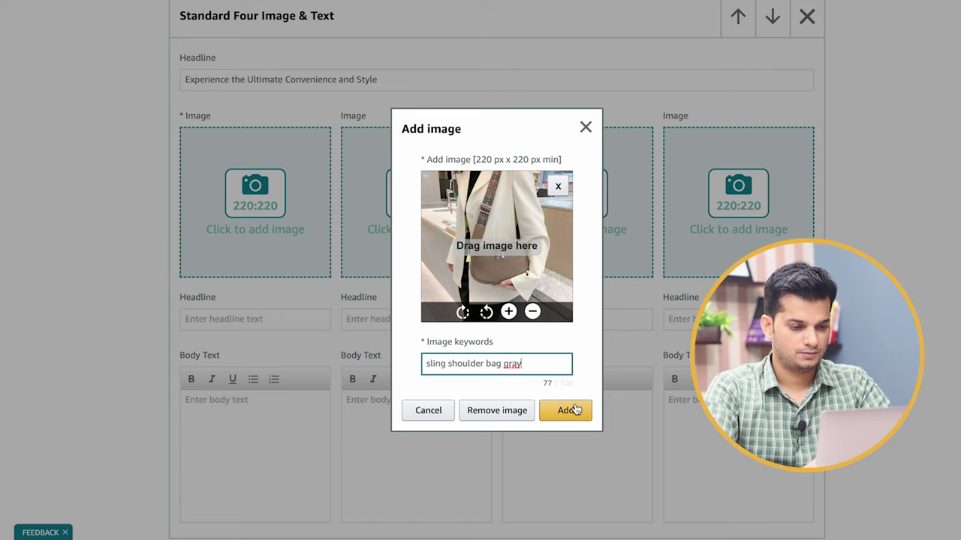
pyautogui.click(575, 410)
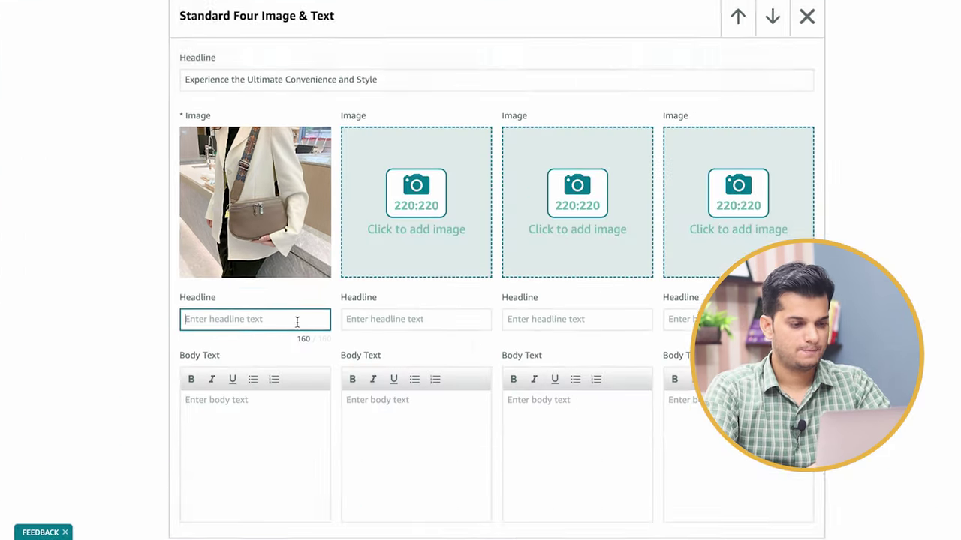
# Step: Give the first image the headline "Sleek Design for On-the-Go Fashion" and body text describing the sling shoulder bag's modern, sleek design and premium materials
pyautogui.scroll(-1, 297, 321)
pyautogui.write('Sleek Design for On-the-Go Fashion')
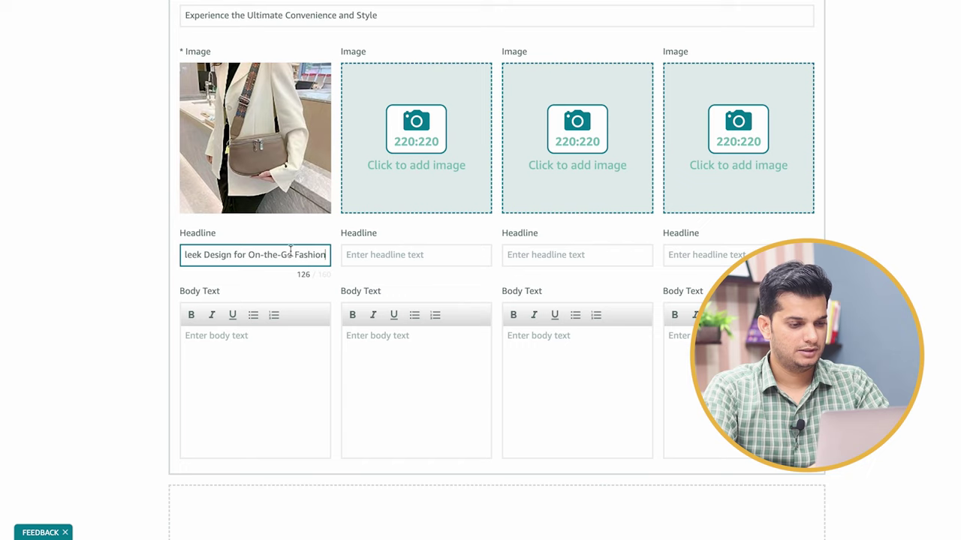
pyautogui.click(264, 253)
pyautogui.hotkey('shift', 'End')
pyautogui.press('Home')
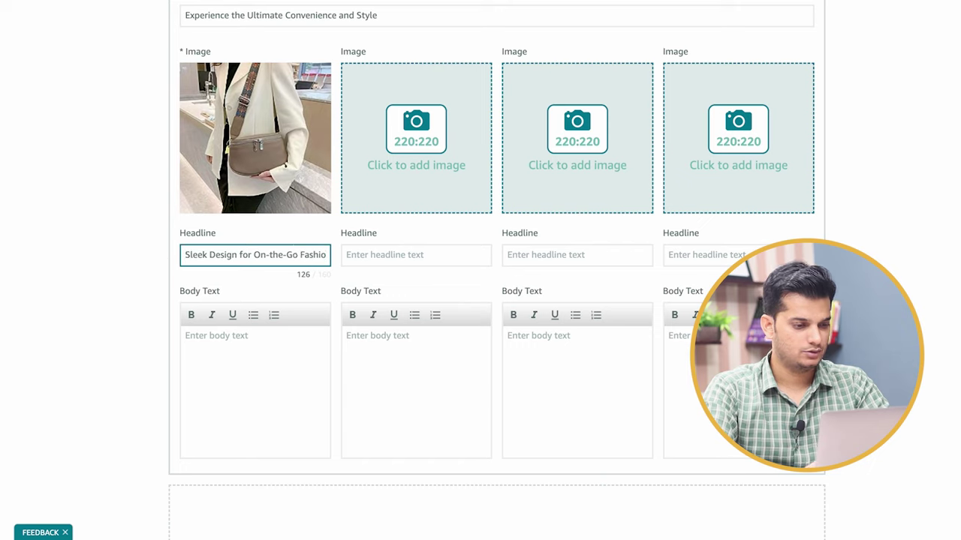
pyautogui.click(260, 379)
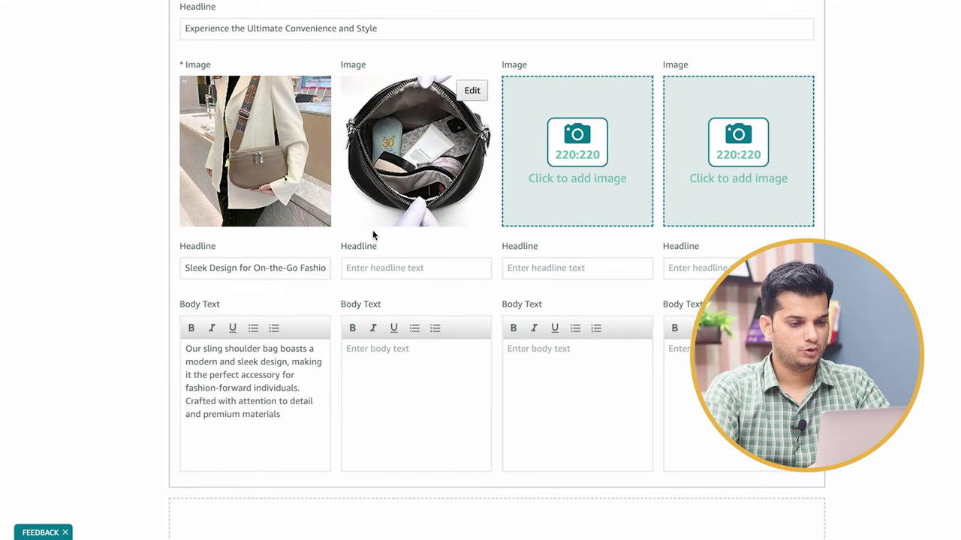
# Step: Give the second image a headline beginning "Efficient Organization for Everyday" and body text about the bag's multiple compartments and pockets for essentials
pyautogui.click(382, 268)
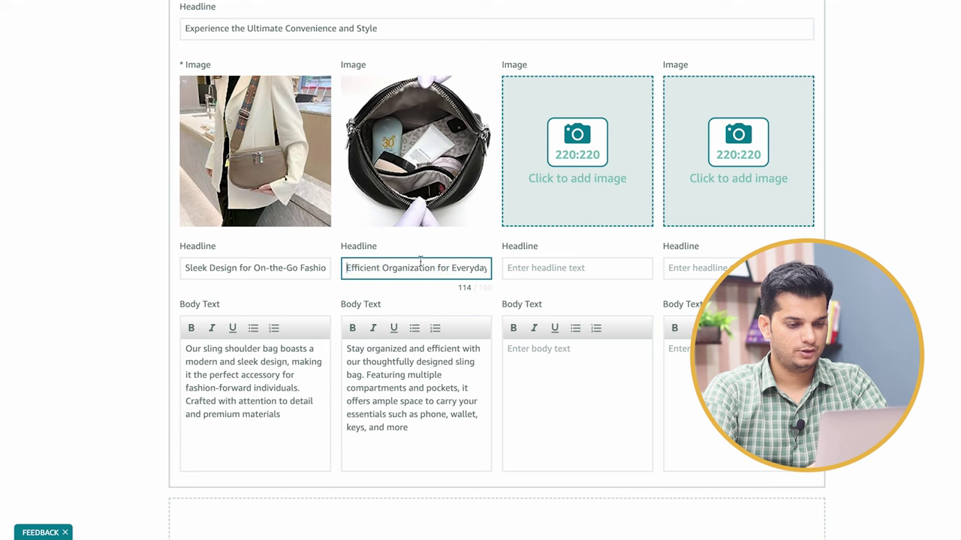
pyautogui.click(412, 414)
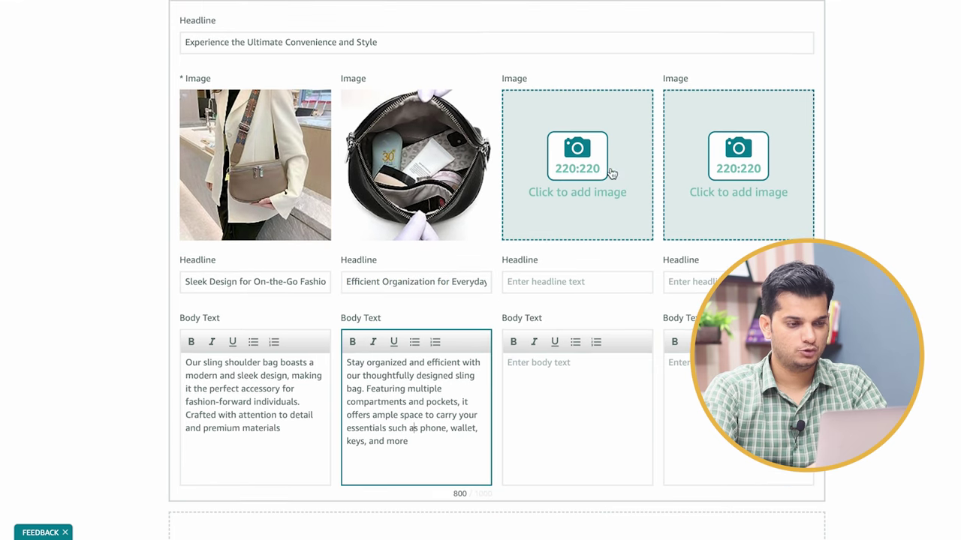
# Step: Add the black bag photo as third image with keywords "sling bag", headline "Comfortable and Adjustable" and body text about comfort and adjustable straps
pyautogui.click(583, 162)
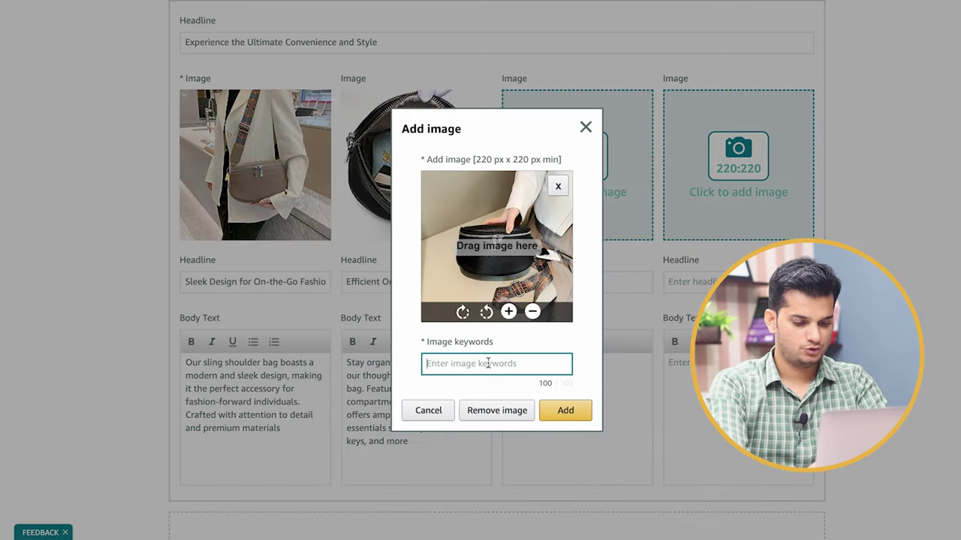
pyautogui.write('sling bag')
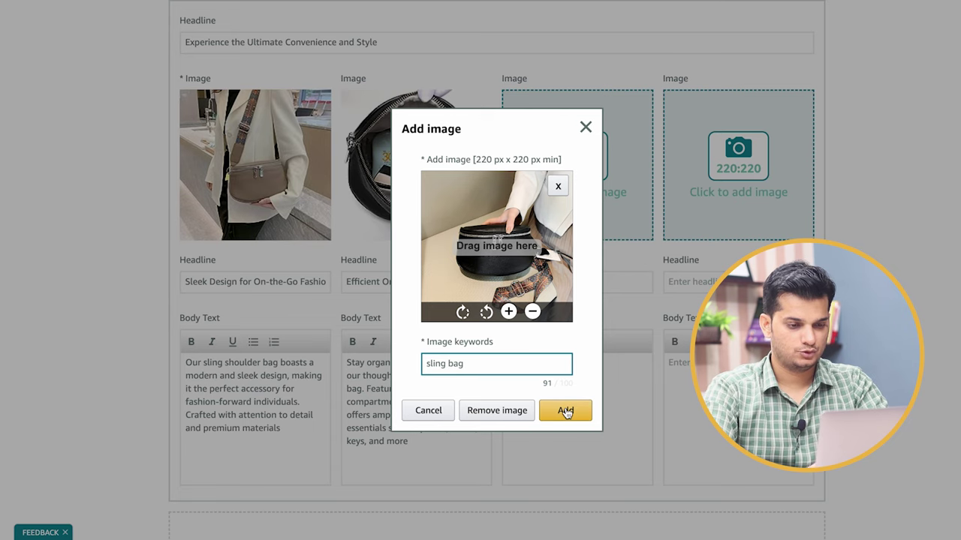
pyautogui.click(565, 411)
pyautogui.click(540, 282)
pyautogui.write('Comfortable and Adjustable')
pyautogui.click(578, 375)
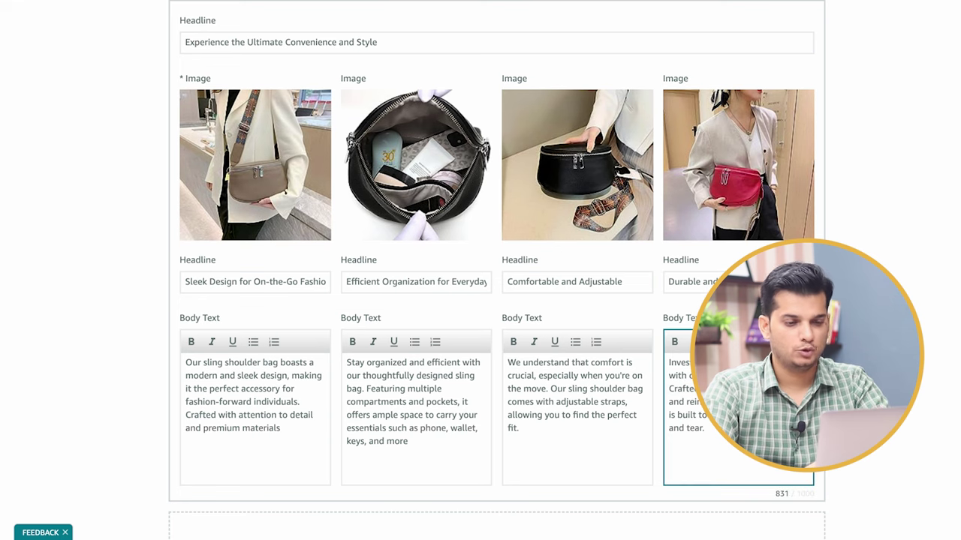
# Step: Review the logo banner and the four-image module's headlines, images and body texts
pyautogui.scroll(3, 495, 300)
pyautogui.scroll(2, 397, 177)
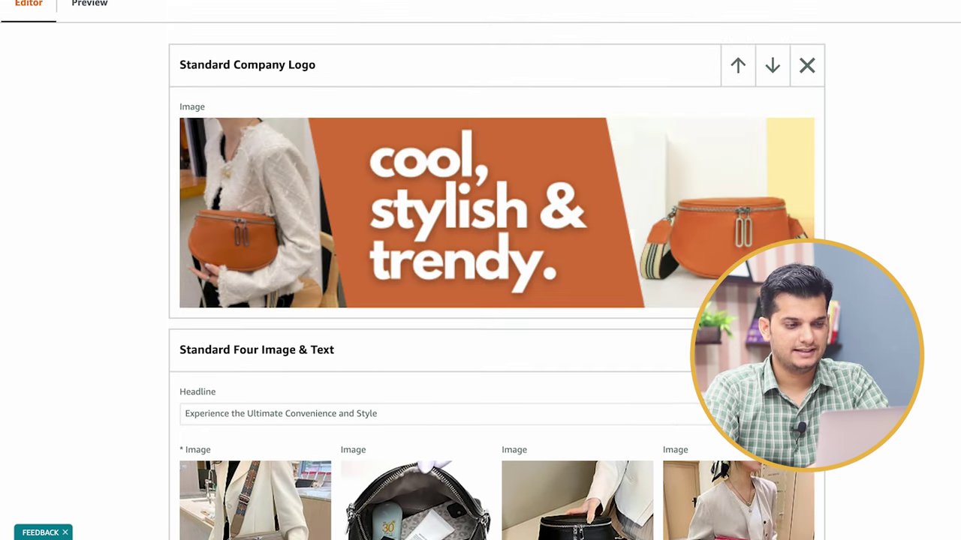
pyautogui.scroll(-1, 397, 177)
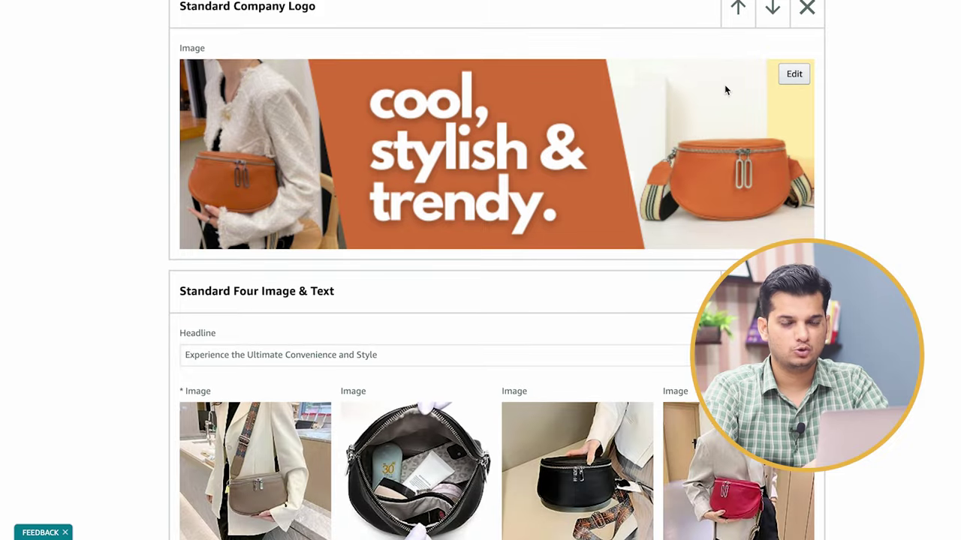
pyautogui.scroll(-1, 822, 156)
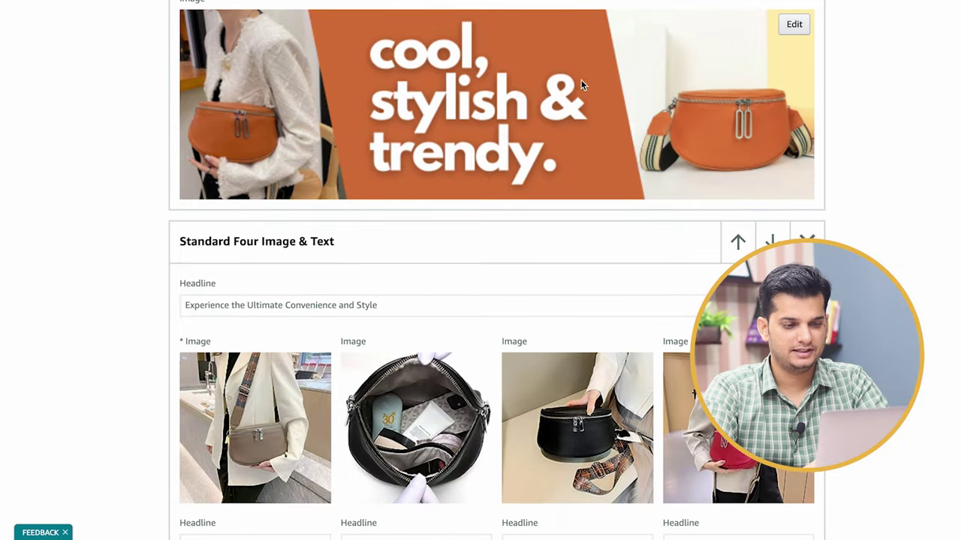
pyautogui.scroll(-3, 575, 80)
pyautogui.click(186, 137)
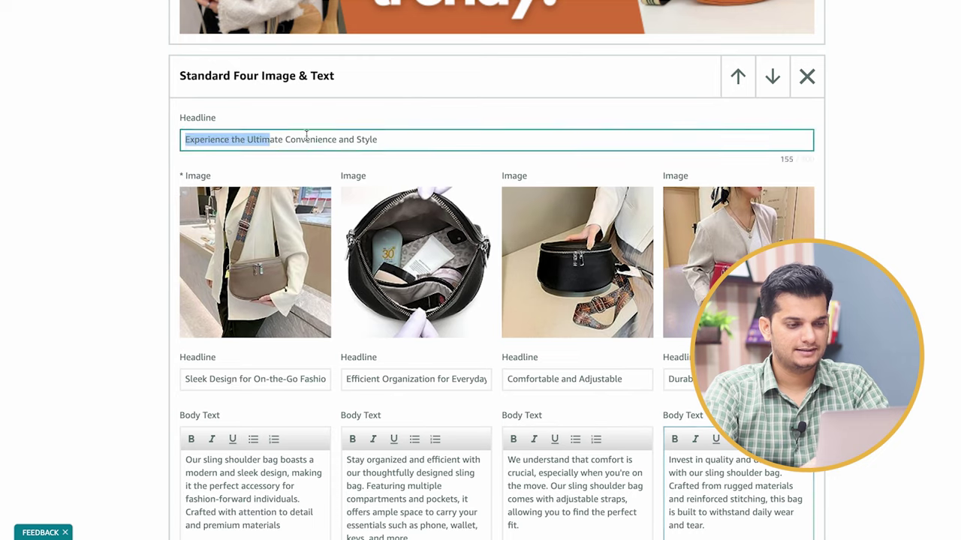
pyautogui.scroll(-1, 395, 146)
pyautogui.moveTo(181, 47); pyautogui.dragTo(352, 53)
pyautogui.click(350, 55)
pyautogui.scroll(-2, 235, 77)
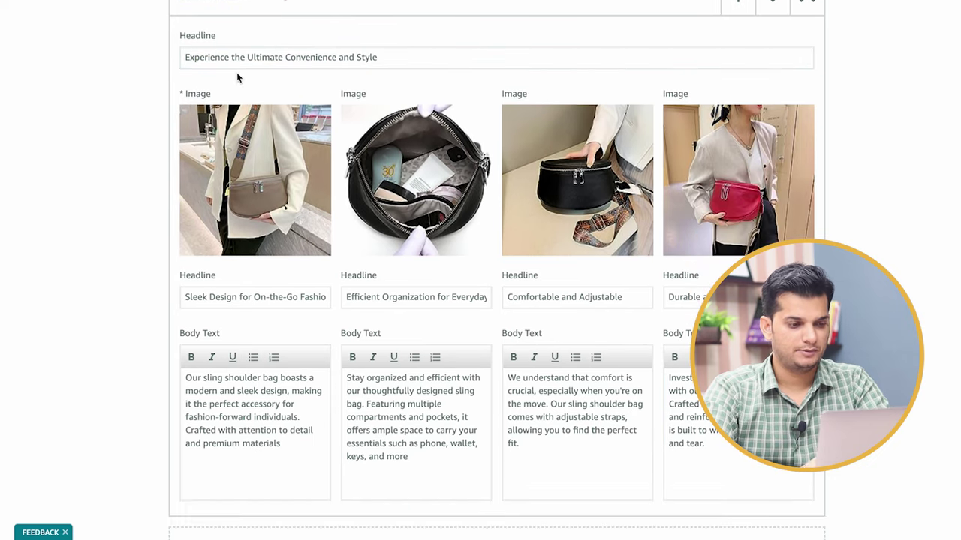
pyautogui.click(274, 229)
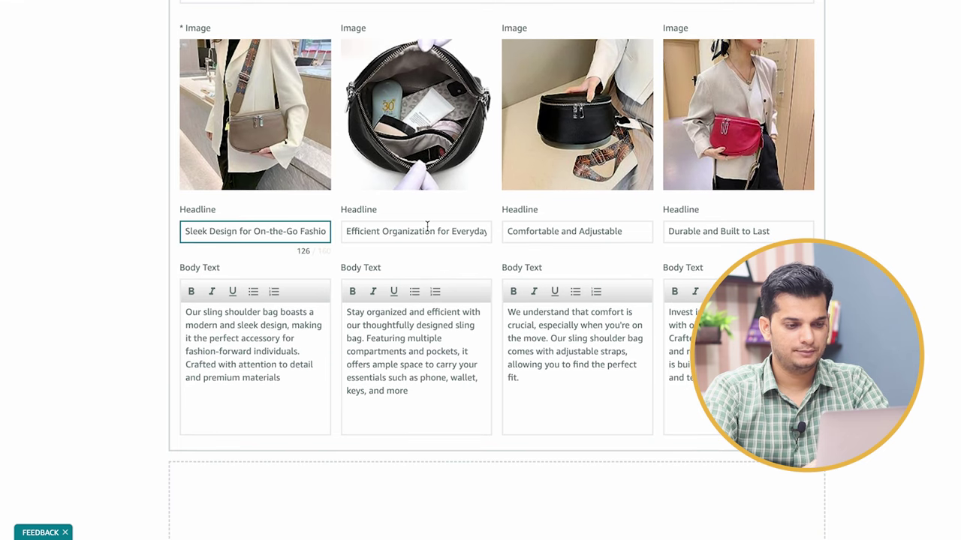
pyautogui.click(428, 225)
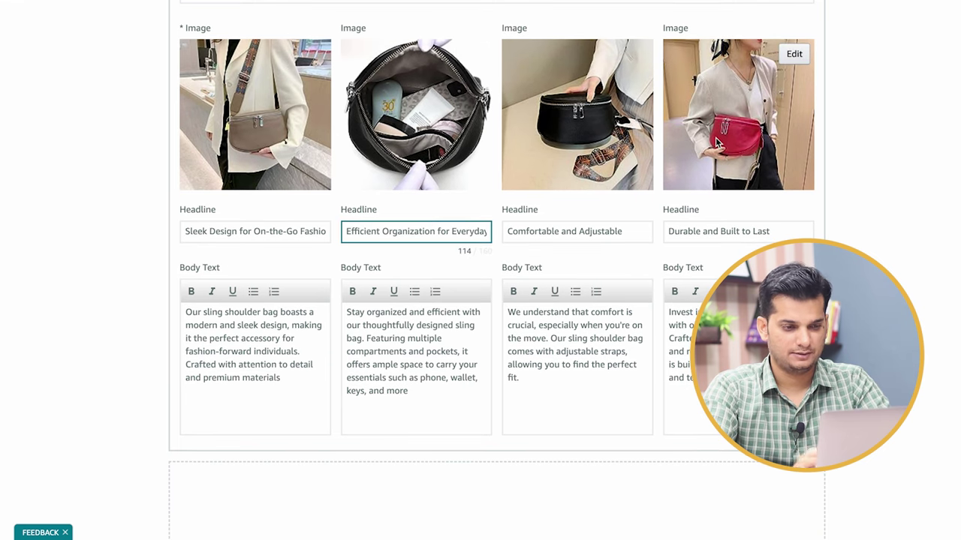
pyautogui.scroll(-2, 669, 218)
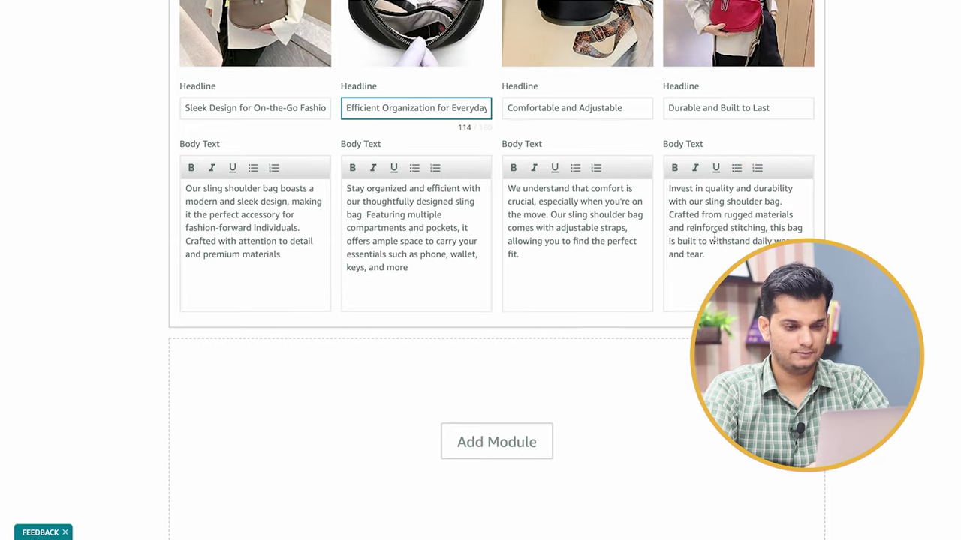
pyautogui.click(422, 217)
pyautogui.click(248, 219)
pyautogui.click(377, 227)
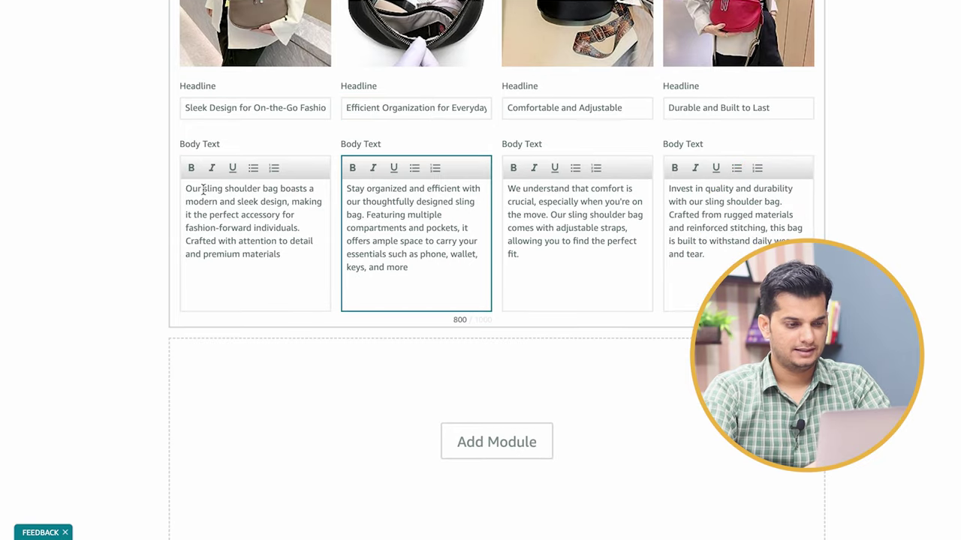
# Step: Try bold formatting on the word "compartments" in the second image's body text
pyautogui.doubleClick(380, 227)
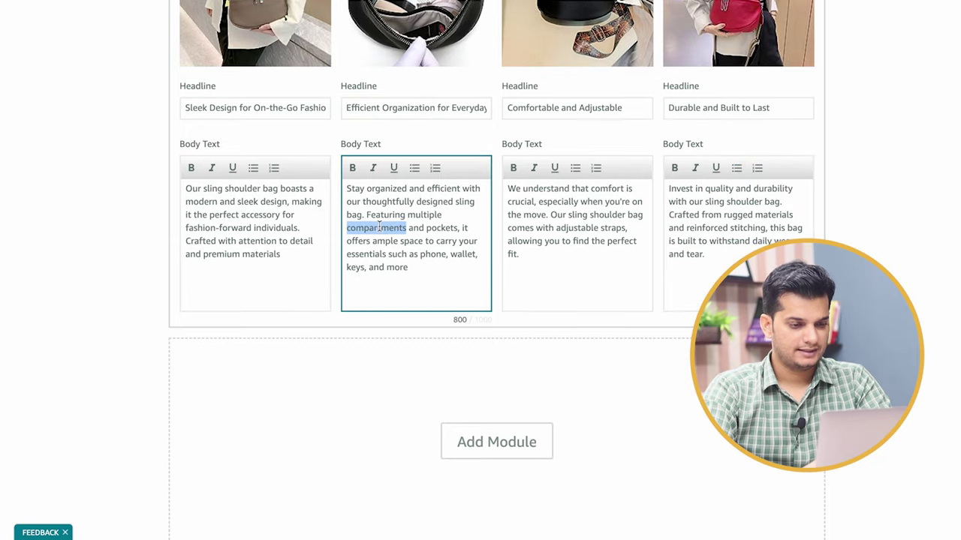
pyautogui.click(353, 171)
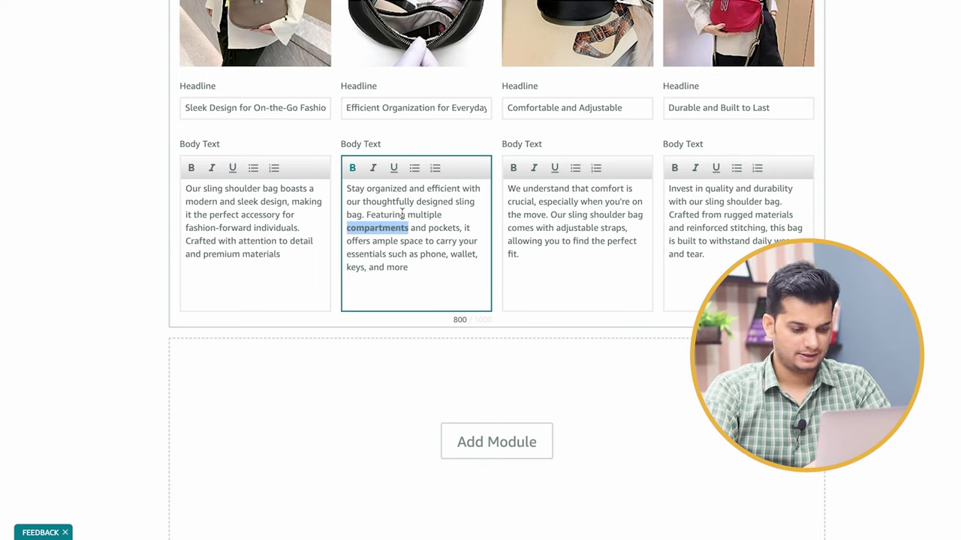
pyautogui.hotkey('ctrl', 'b')
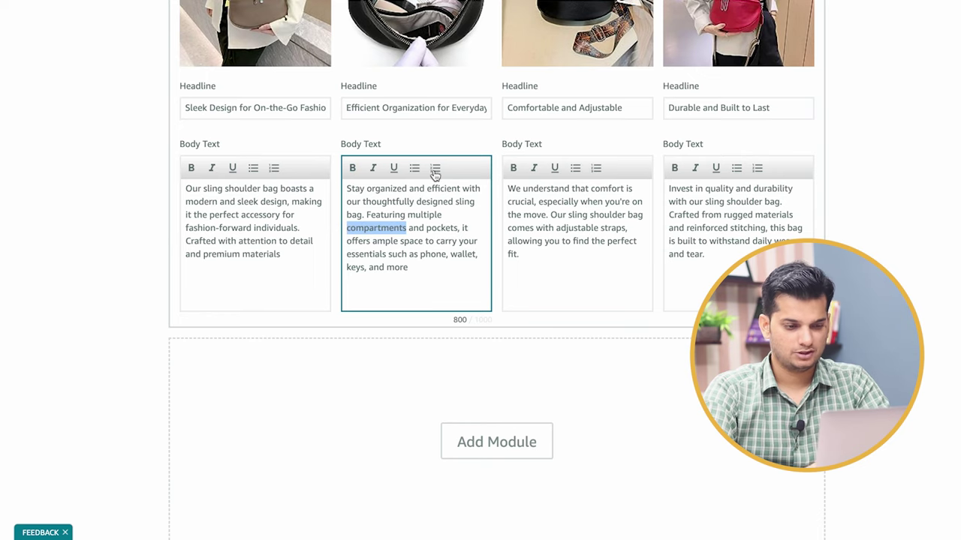
pyautogui.click(463, 240)
# Step: Add a Standard Image & Light Text Overlay module below the four-image module
pyautogui.scroll(2, 548, 243)
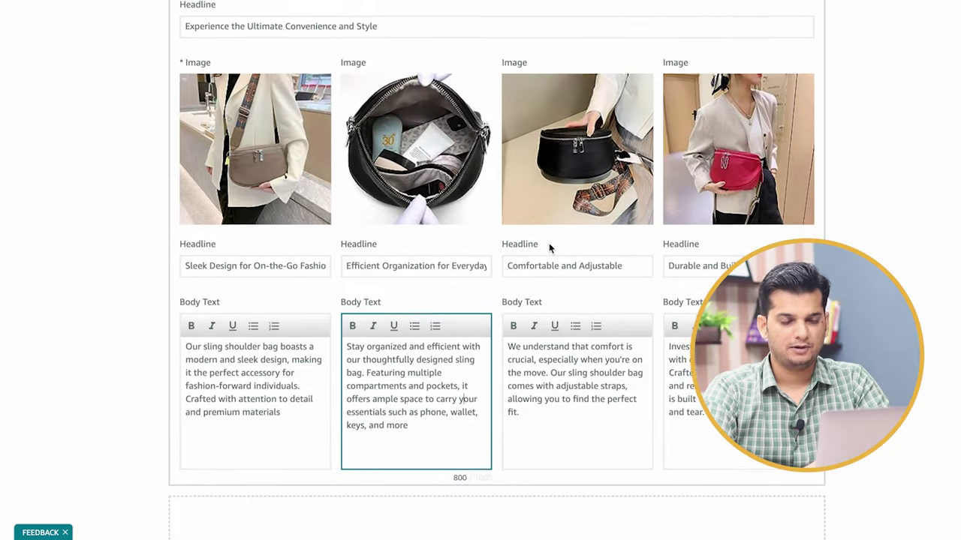
pyautogui.scroll(-3, 549, 243)
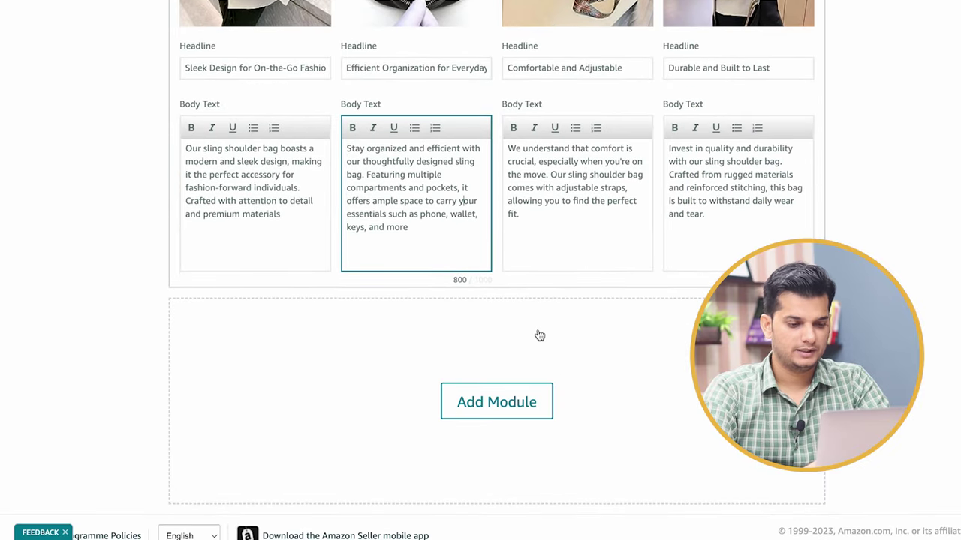
pyautogui.scroll(-1, 539, 336)
pyautogui.click(513, 371)
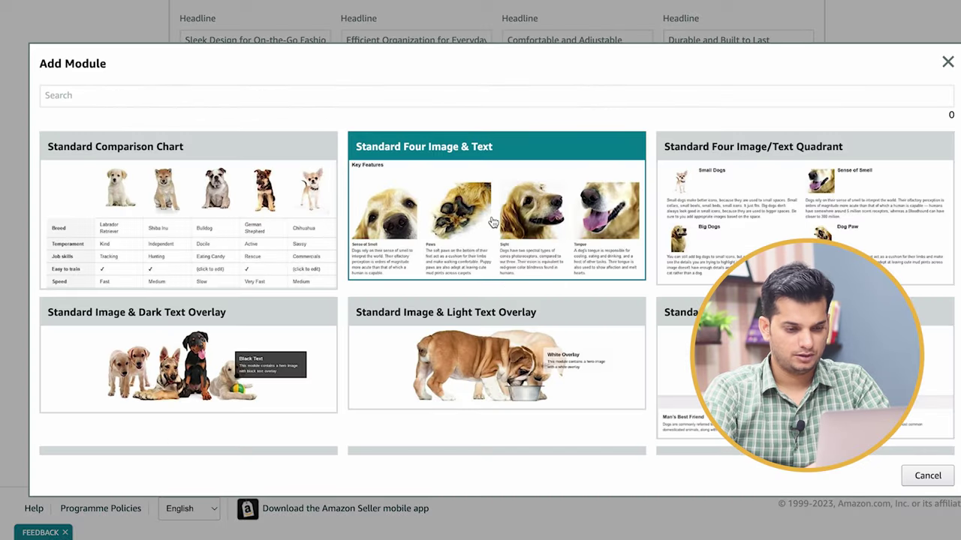
pyautogui.scroll(-2, 492, 223)
pyautogui.scroll(1, 409, 238)
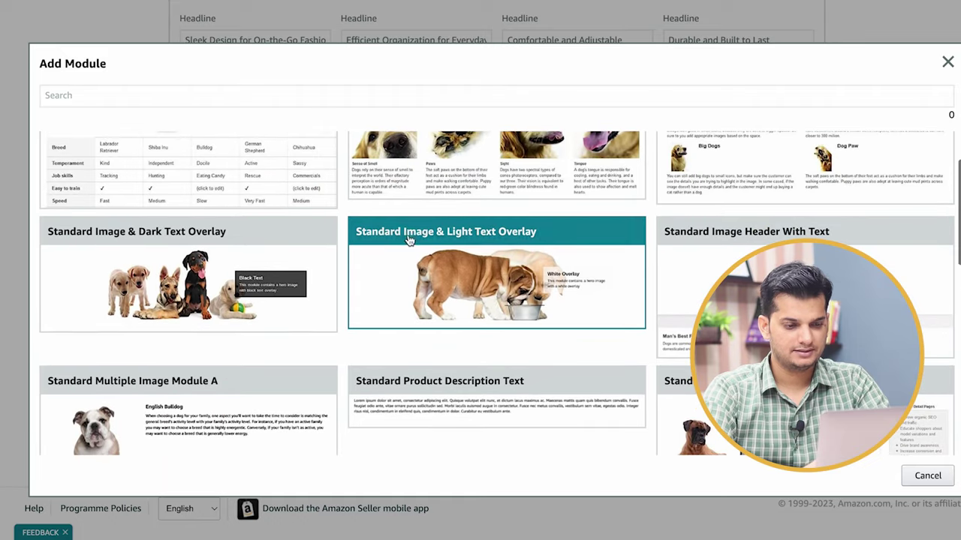
pyautogui.click(524, 272)
# Step: Load the banner with four colored bags and diagonal stripes as the overlay module's background, with keywords "colorful sling shoulder bags"
pyautogui.scroll(-3, 704, 287)
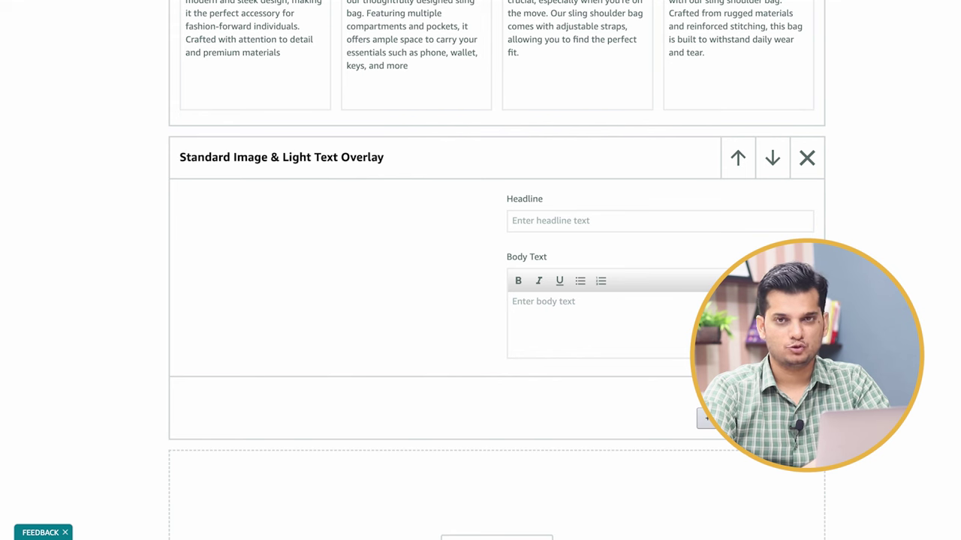
pyautogui.click(332, 364)
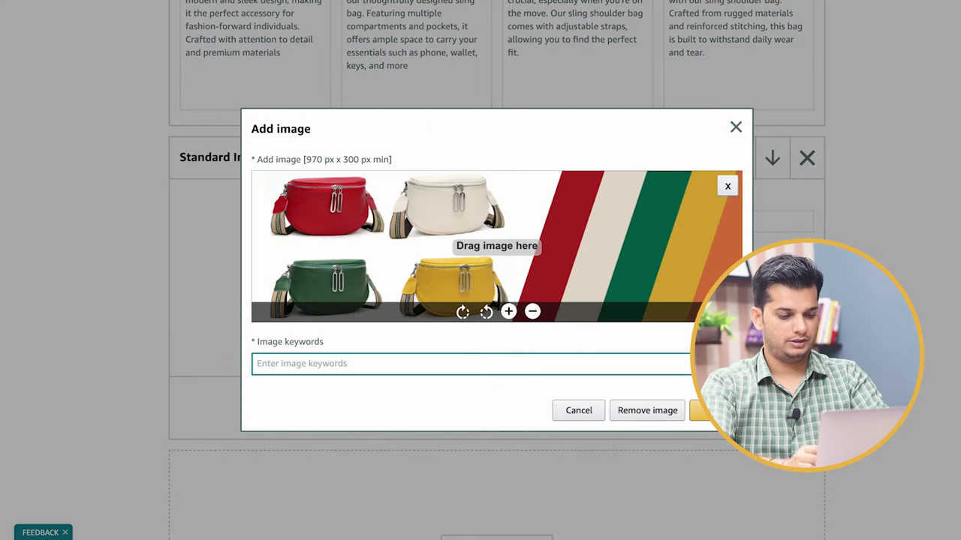
pyautogui.write('colorful sling shoulder bags')
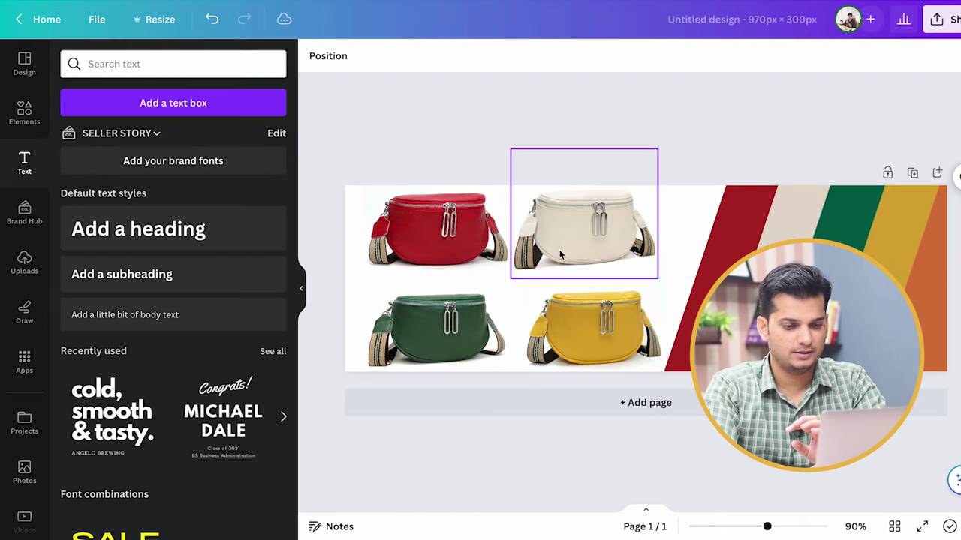
# Step: Switch to Canva and examine the bag photos and striped element that make up the 970 × 300 px banner
pyautogui.click(493, 225)
pyautogui.click(586, 229)
pyautogui.click(593, 326)
pyautogui.click(433, 315)
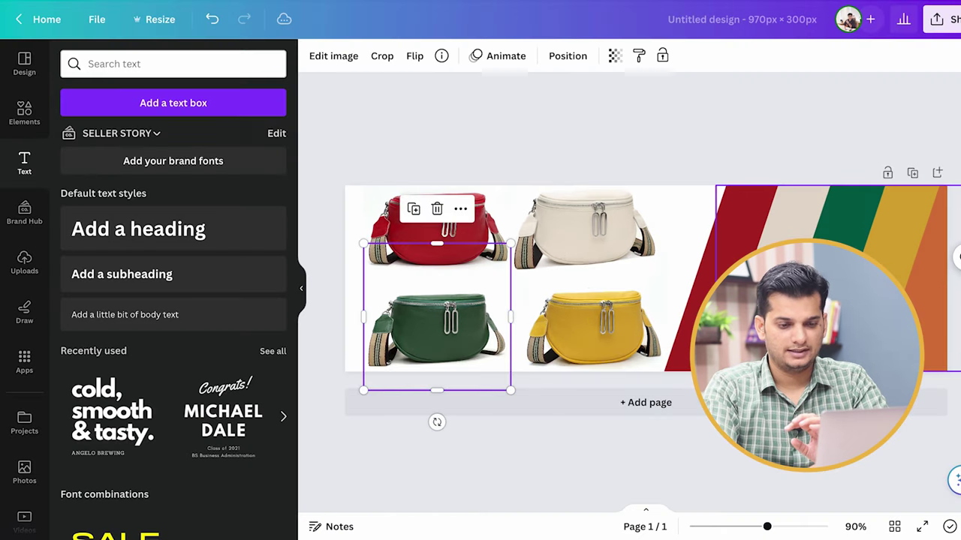
pyautogui.click(837, 217)
pyautogui.click(890, 241)
pyautogui.click(893, 276)
pyautogui.click(756, 139)
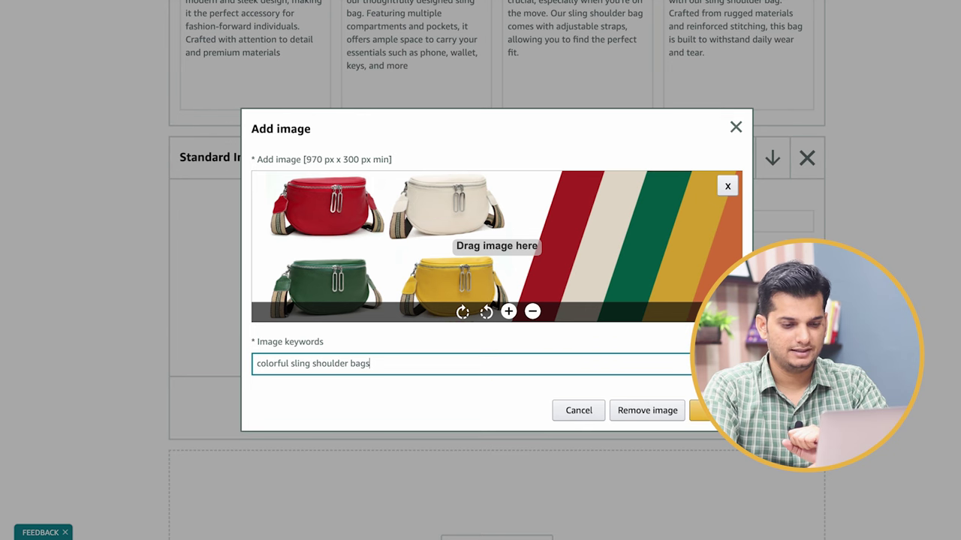
# Step: Back in Seller Central, insert the background image, headline "Express Your Style with a Range of Vibrant Colors!" and body text about choosing a color to suit personal style
pyautogui.click(698, 411)
pyautogui.click(555, 218)
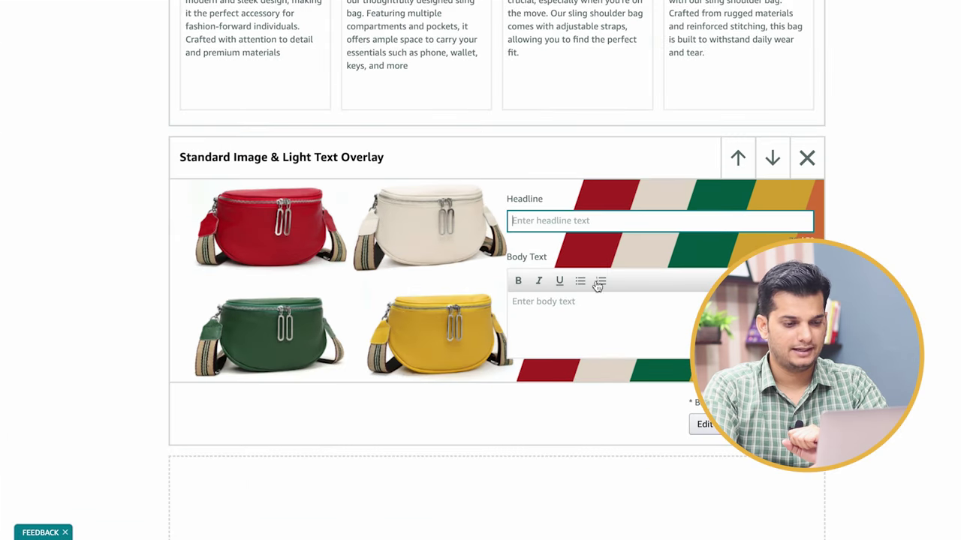
pyautogui.click(565, 341)
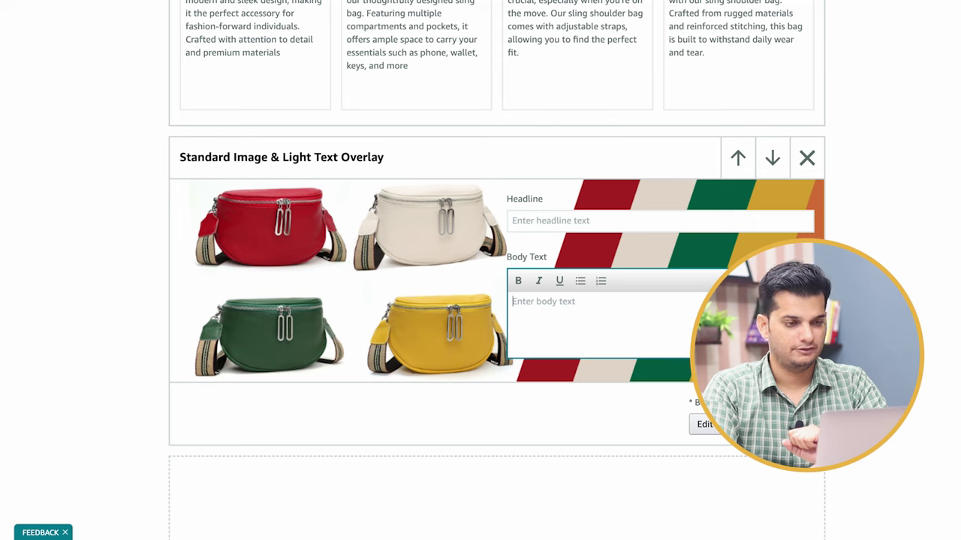
pyautogui.click(620, 220)
pyautogui.write('Express Your Style with a Range of Vibrant Colors!')
pyautogui.click(585, 331)
pyautogui.hotkey('ctrl', 'v')
pyautogui.moveTo(579, 217); pyautogui.dragTo(716, 220)
pyautogui.click(716, 220)
pyautogui.tripleClick(654, 314)
pyautogui.click(654, 314)
# Step: Open the content preview and examine how the logo banner and four-image module are laid out on desktop
pyautogui.scroll(6, 655, 313)
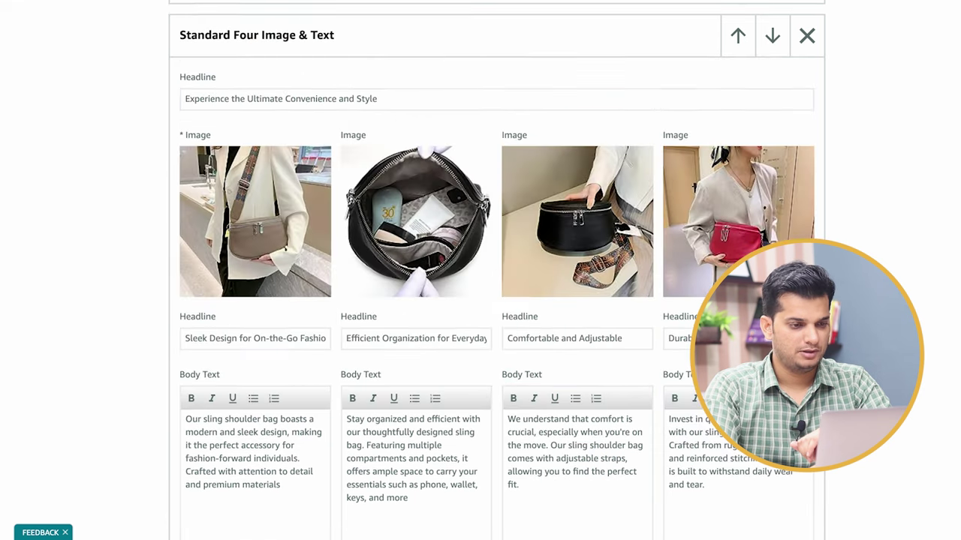
pyautogui.scroll(5, 257, 129)
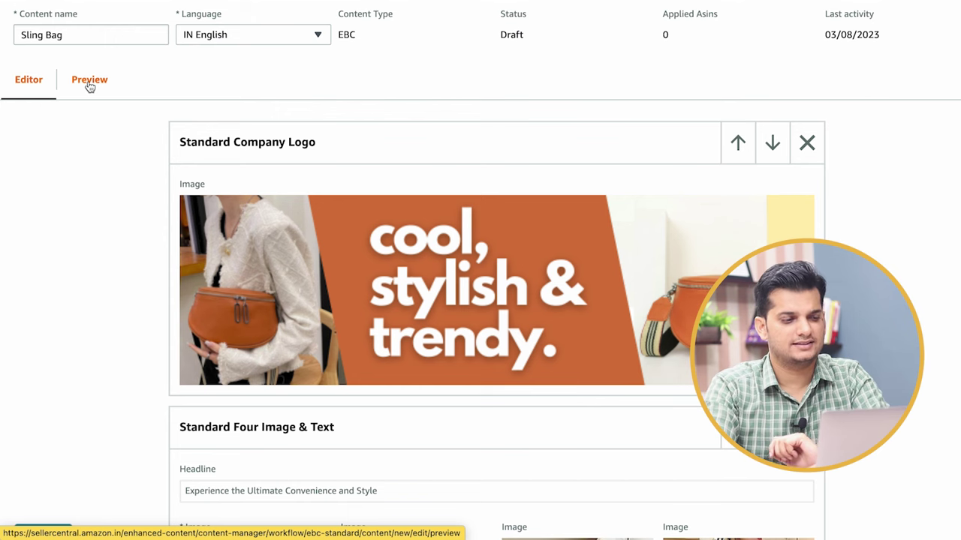
pyautogui.click(89, 84)
pyautogui.scroll(-2, 526, 294)
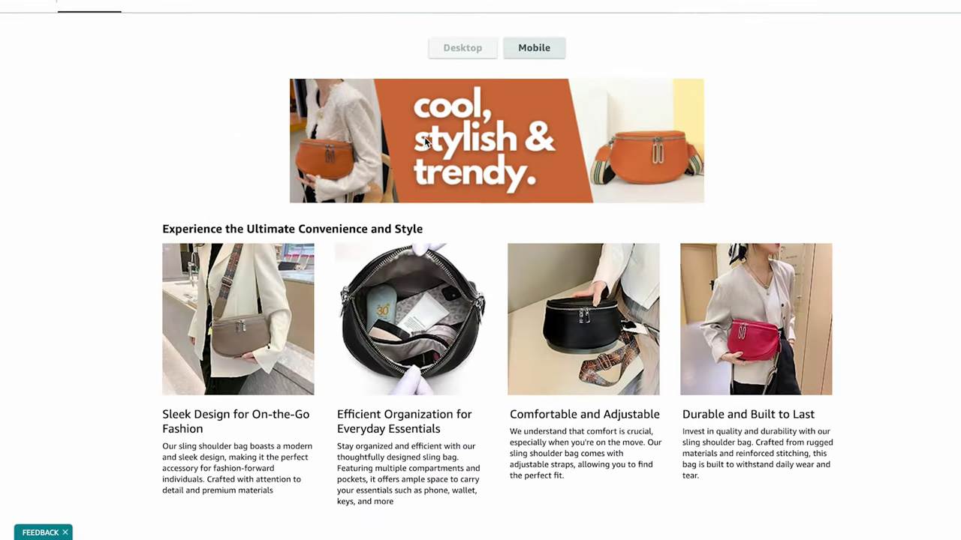
pyautogui.scroll(-1, 514, 117)
pyautogui.scroll(1, 515, 116)
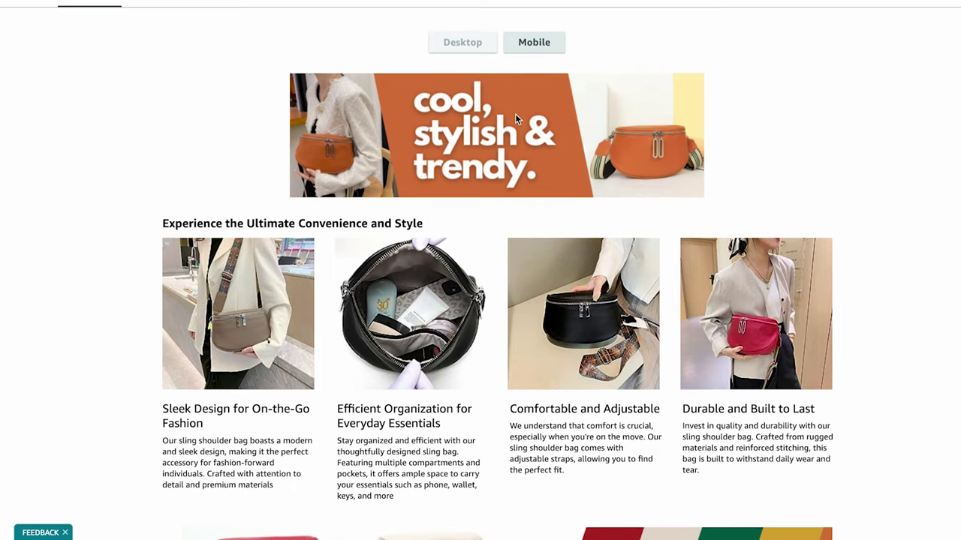
pyautogui.scroll(-2, 515, 113)
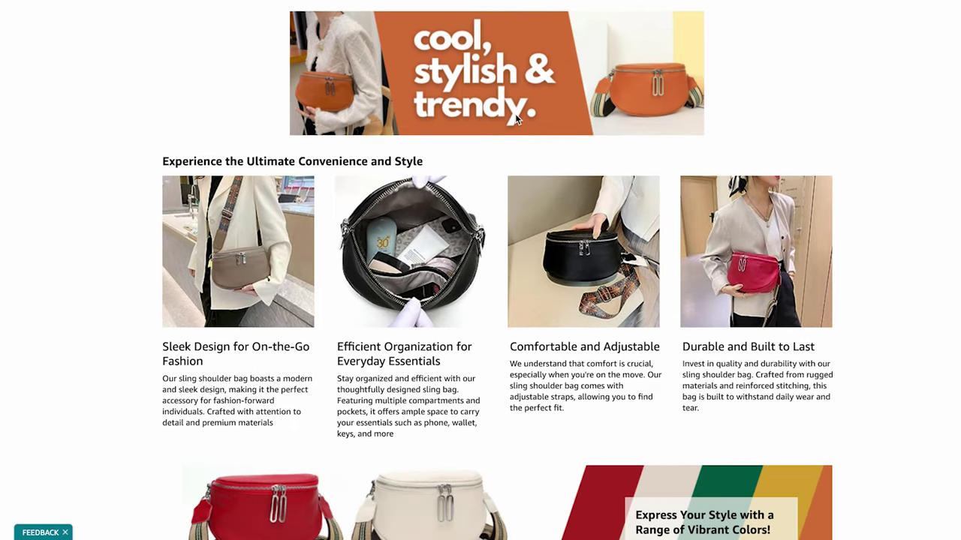
pyautogui.scroll(1, 491, 83)
pyautogui.scroll(-2, 379, 147)
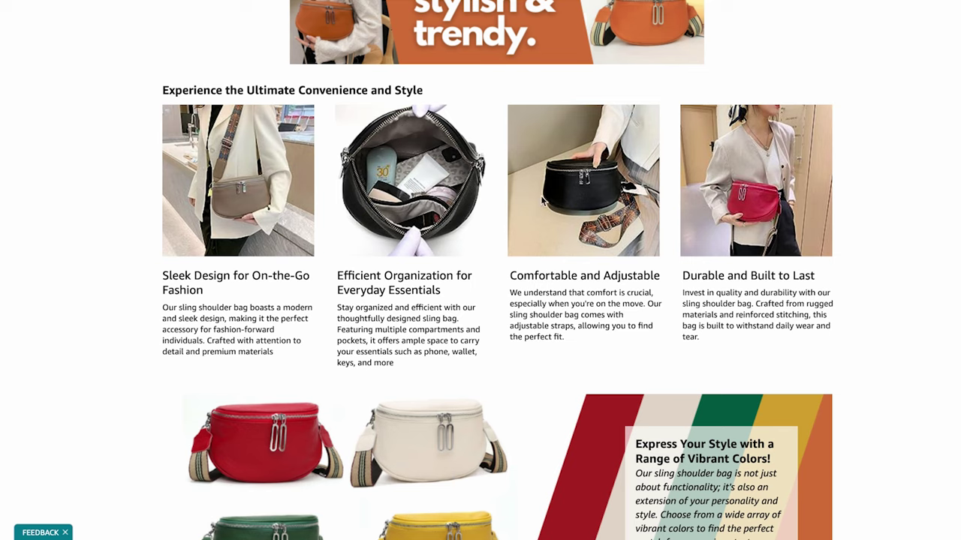
pyautogui.scroll(-2, 760, 225)
# Step: Examine the preview's four-image module headline and the text overlay on the colorful bags banner
pyautogui.moveTo(758, 242); pyautogui.dragTo(147, 164)
pyautogui.click(147, 164)
pyautogui.scroll(2, 148, 164)
pyautogui.moveTo(164, 86); pyautogui.dragTo(424, 88)
pyautogui.click(425, 87)
pyautogui.scroll(-2, 253, 280)
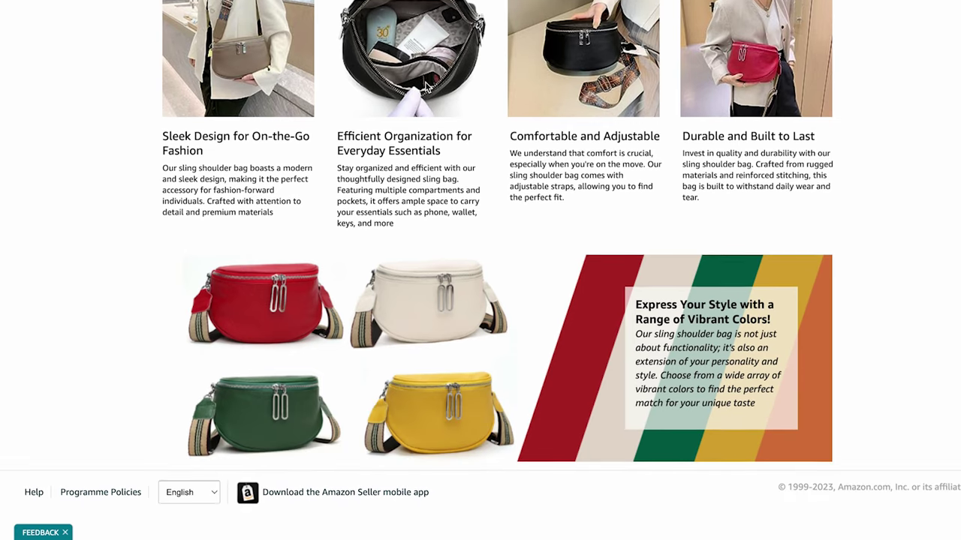
pyautogui.moveTo(637, 307); pyautogui.dragTo(755, 413)
pyautogui.doubleClick(743, 411)
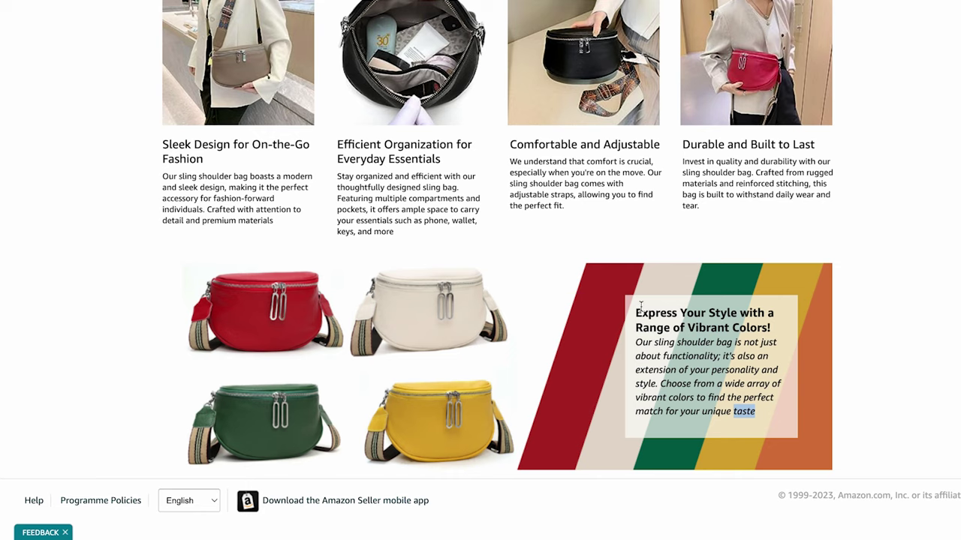
pyautogui.moveTo(636, 318); pyautogui.dragTo(761, 416)
pyautogui.click(761, 416)
pyautogui.scroll(2, 843, 263)
pyautogui.scroll(-1, 842, 266)
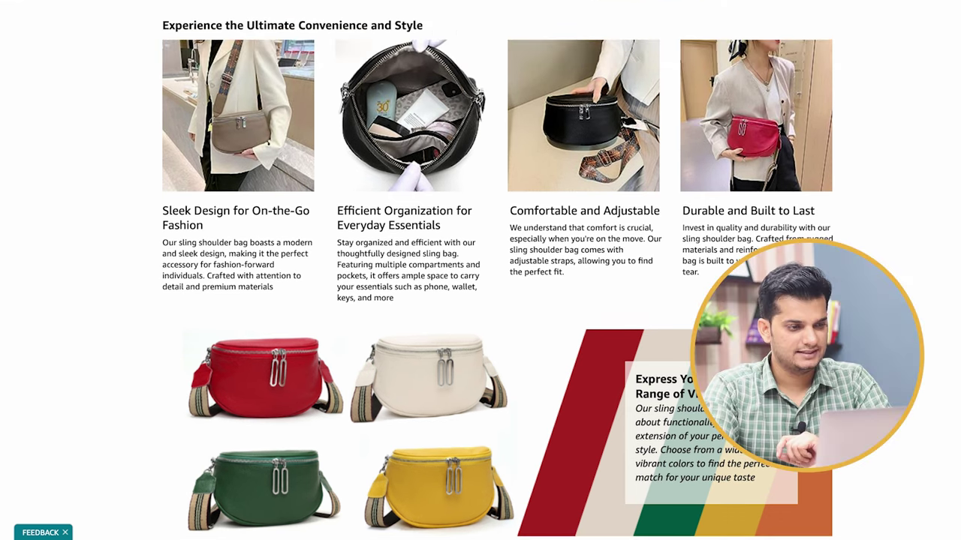
# Step: Look over the desktop preview once more, and return to the editor at the Standard Four Image & Text module
pyautogui.scroll(4, 843, 265)
pyautogui.scroll(-5, 843, 265)
pyautogui.scroll(6, 843, 265)
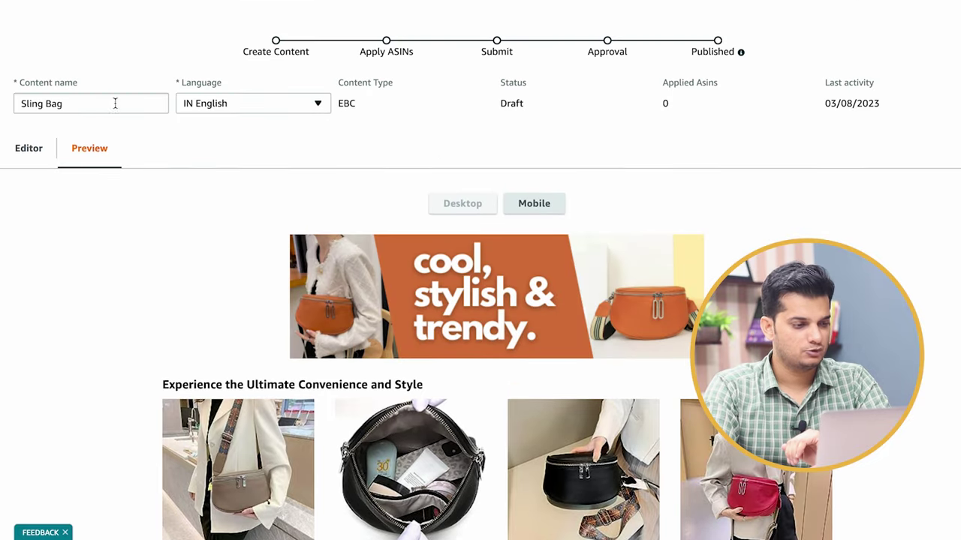
pyautogui.click(30, 151)
pyautogui.scroll(-10, 376, 195)
pyautogui.scroll(4, 376, 194)
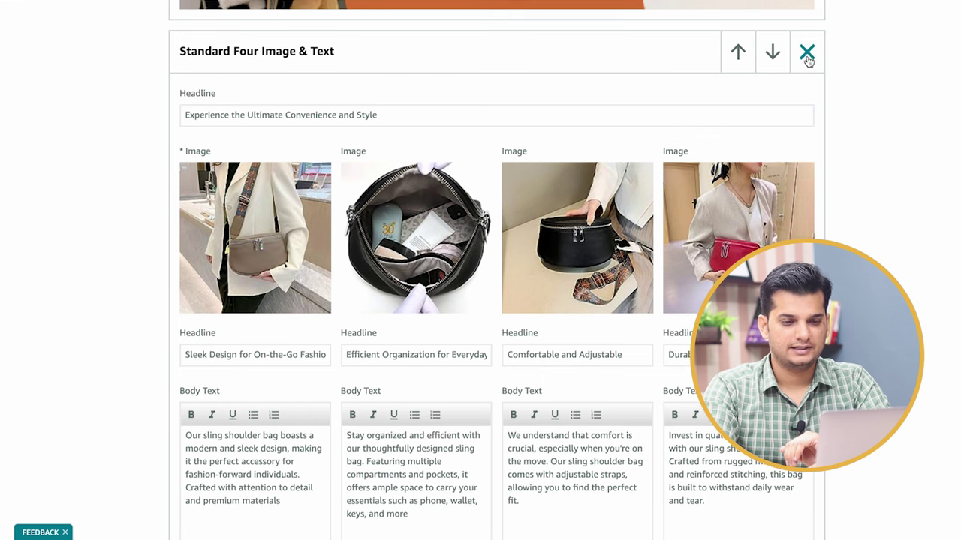
pyautogui.scroll(3, 833, 113)
pyautogui.scroll(-1, 774, 213)
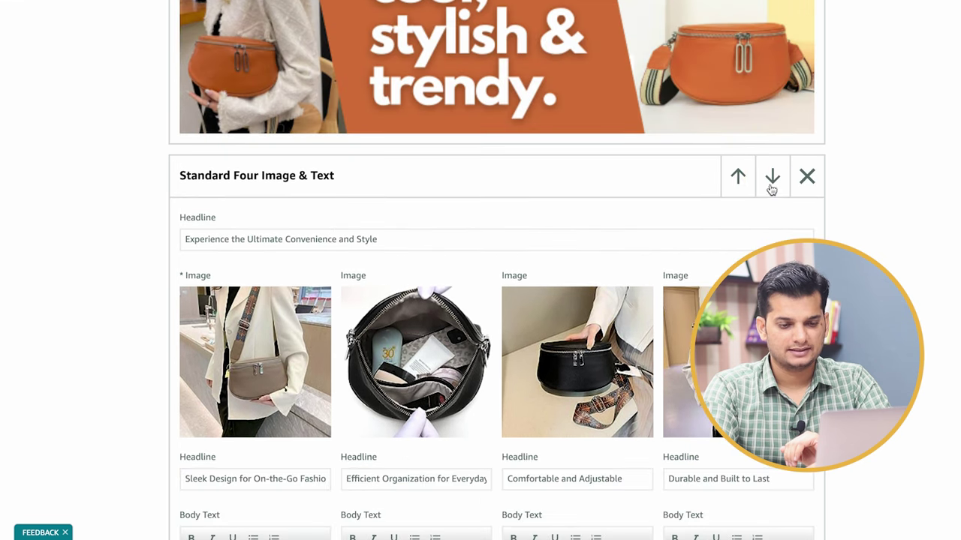
# Step: Move the Standard Four Image & Text module one place down and back up to its original position
pyautogui.click(772, 176)
pyautogui.scroll(-1, 772, 176)
pyautogui.scroll(-3, 772, 218)
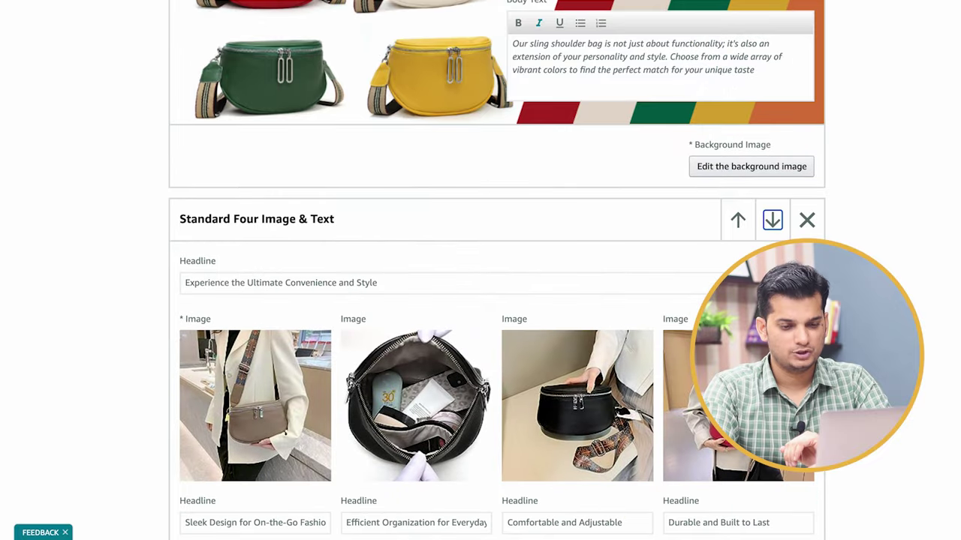
pyautogui.click(738, 219)
pyautogui.scroll(3, 778, 214)
# Step: Look through the modules available to add below the text overlay, and close the list without choosing one
pyautogui.scroll(-15, 777, 210)
pyautogui.scroll(1, 776, 209)
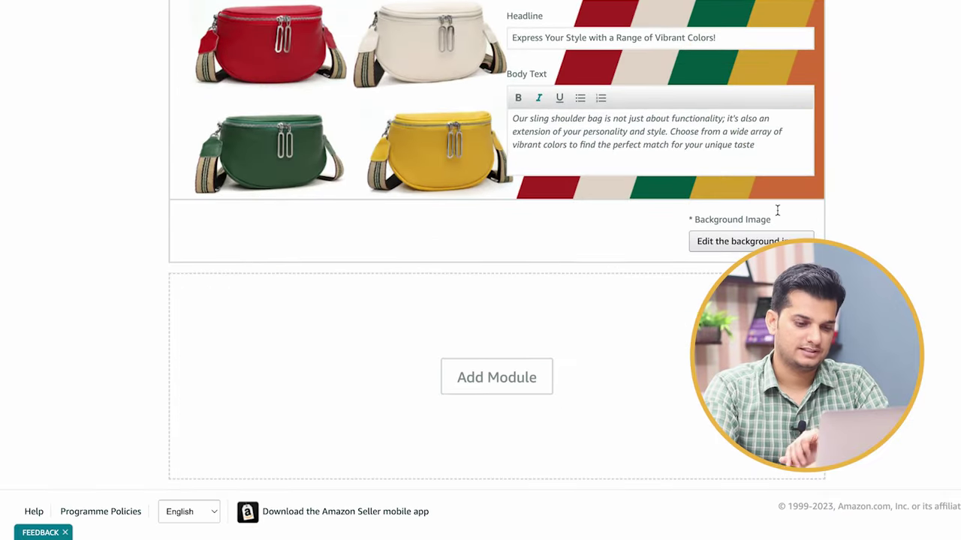
pyautogui.scroll(-1, 777, 208)
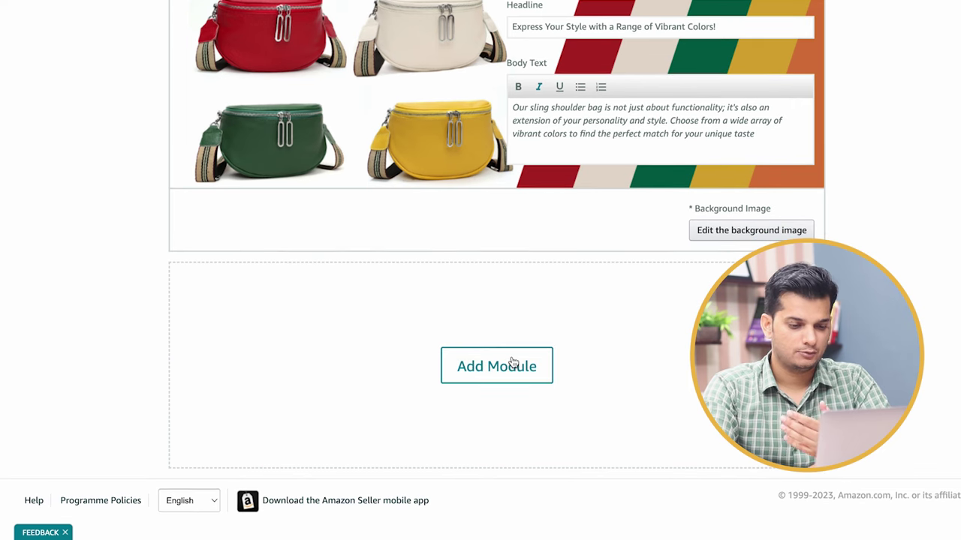
pyautogui.click(512, 362)
pyautogui.scroll(-10, 566, 260)
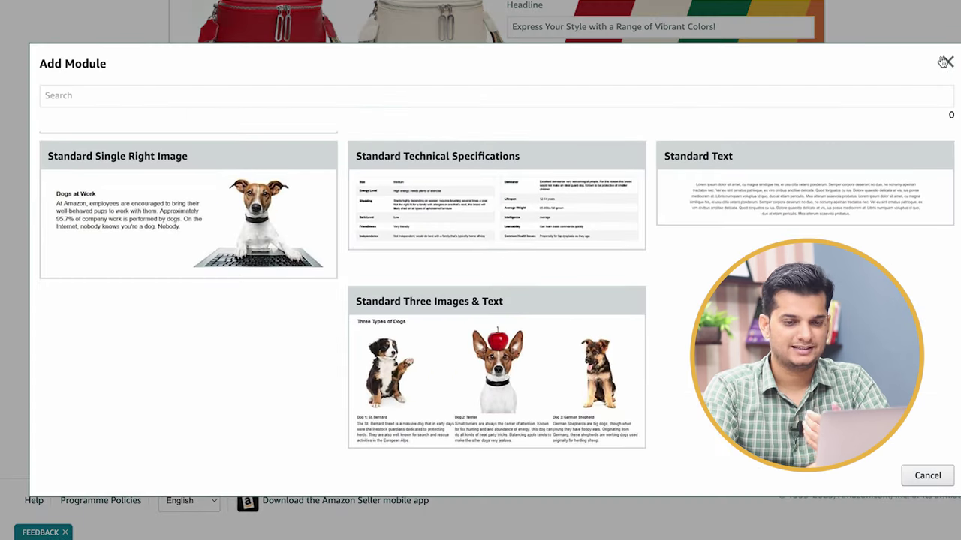
pyautogui.click(898, 147)
pyautogui.scroll(3, 850, 141)
pyautogui.scroll(10, 851, 141)
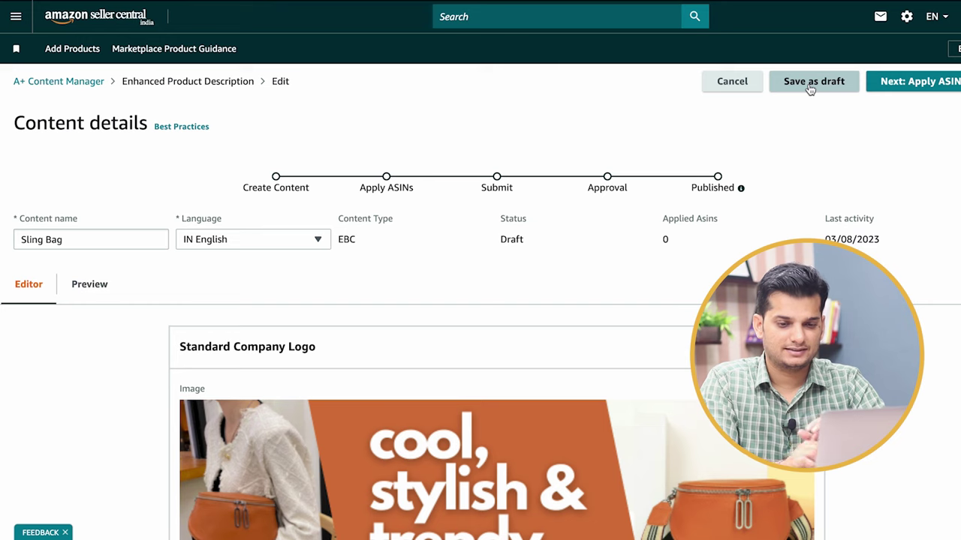
# Step: Proceed to applying ASINs, search for B0CBSL2VKW and choose the Women's Shoulder & Crossbody Sling Bag product
pyautogui.click(923, 89)
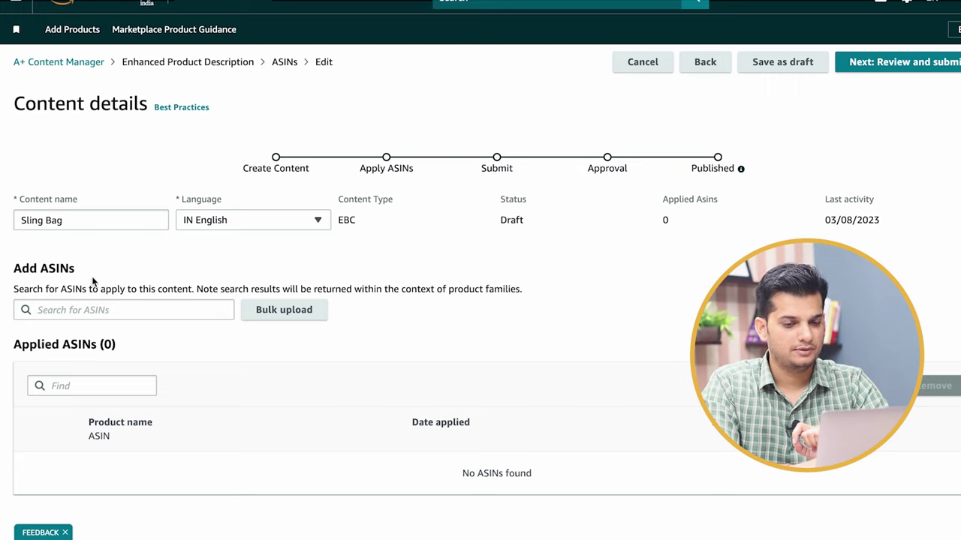
pyautogui.click(122, 301)
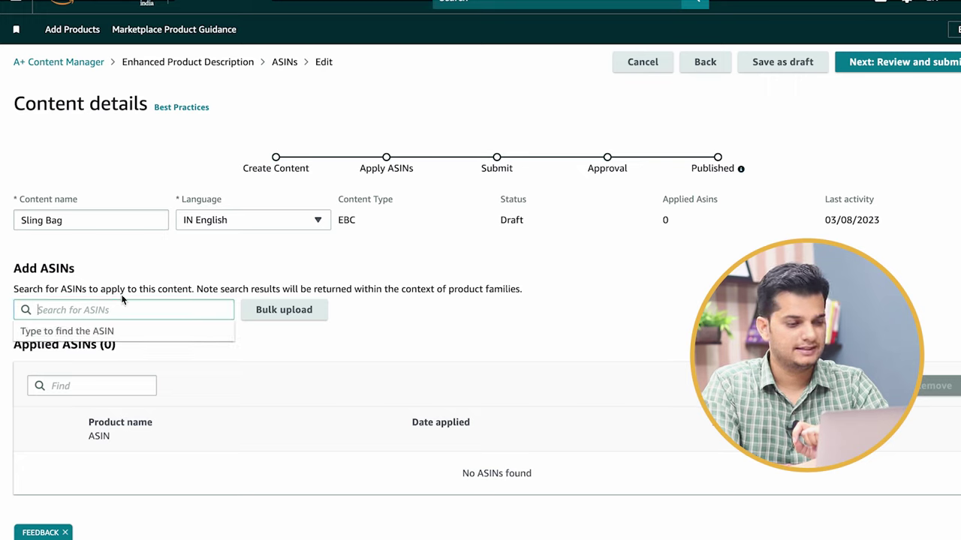
pyautogui.click(122, 297)
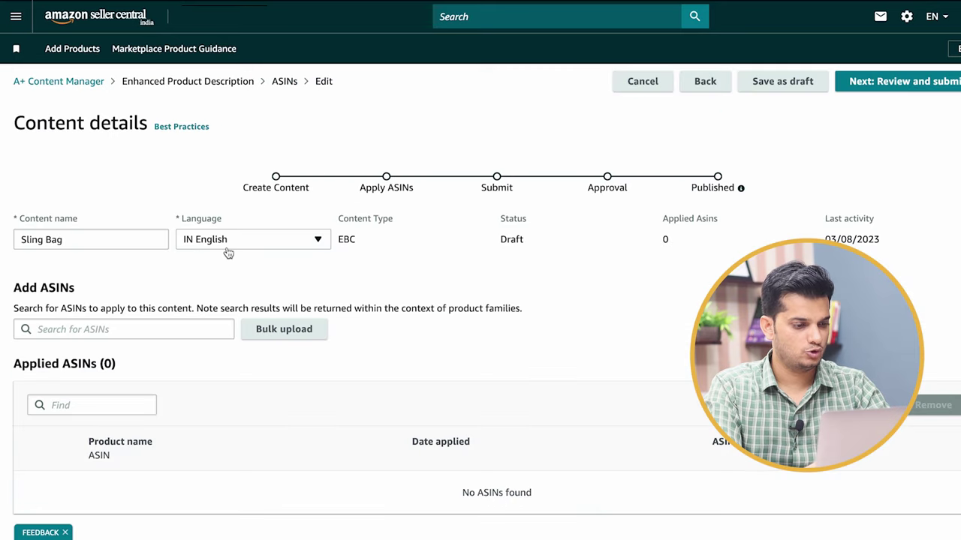
pyautogui.click(145, 329)
pyautogui.write('B0CBSL2VKW')
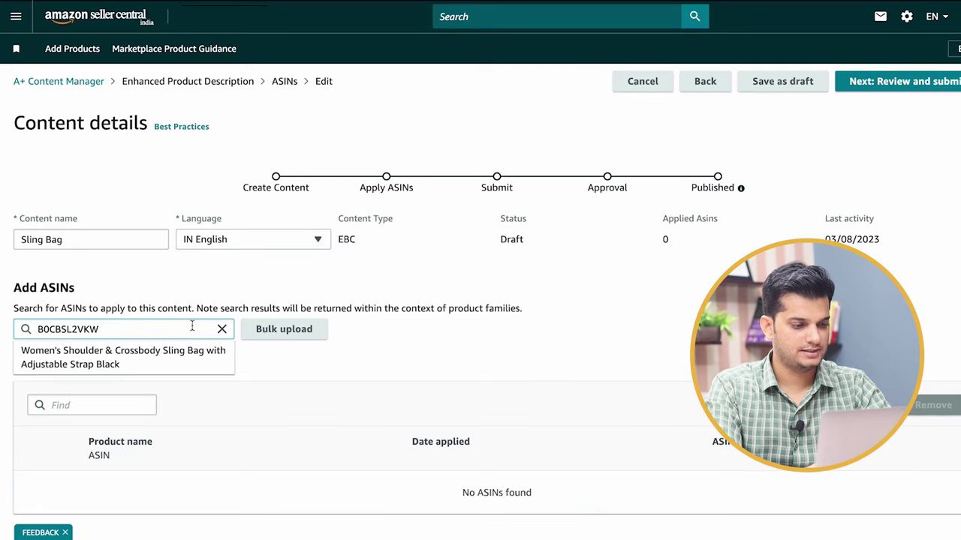
pyautogui.click(94, 357)
pyautogui.scroll(-2, 265, 391)
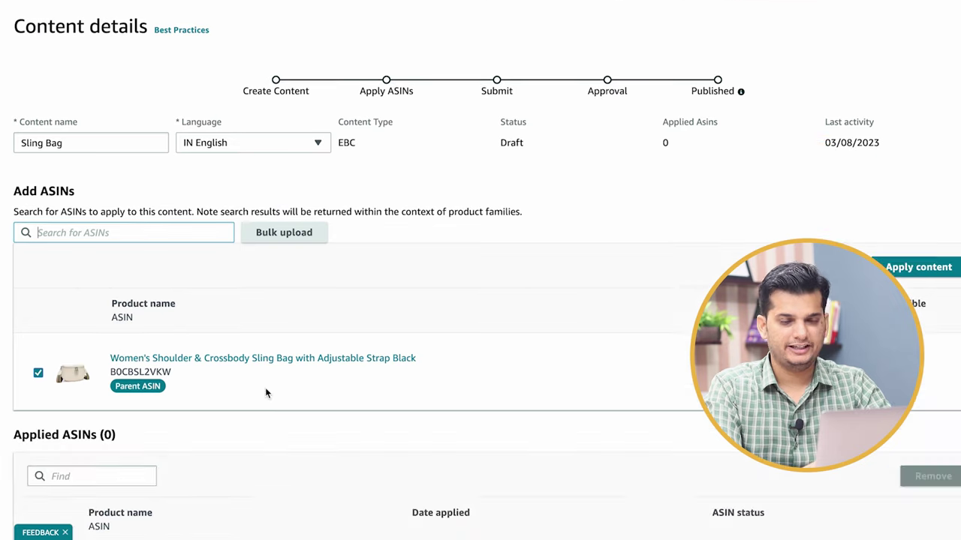
# Step: Apply the content to ASIN B0CBSL2VKW and check the confirmation message and the list of applied ASINs
pyautogui.scroll(1, 113, 371)
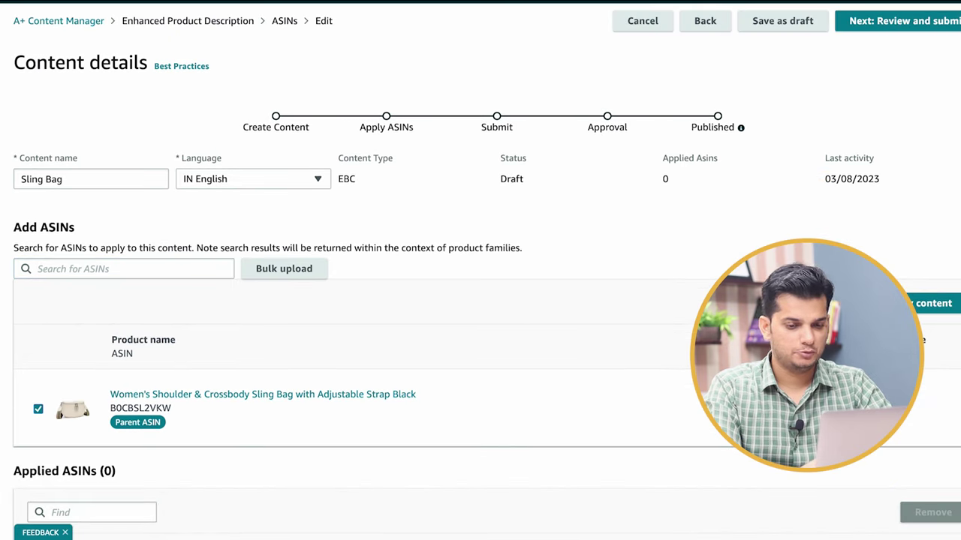
pyautogui.click(919, 307)
pyautogui.scroll(-1, 695, 248)
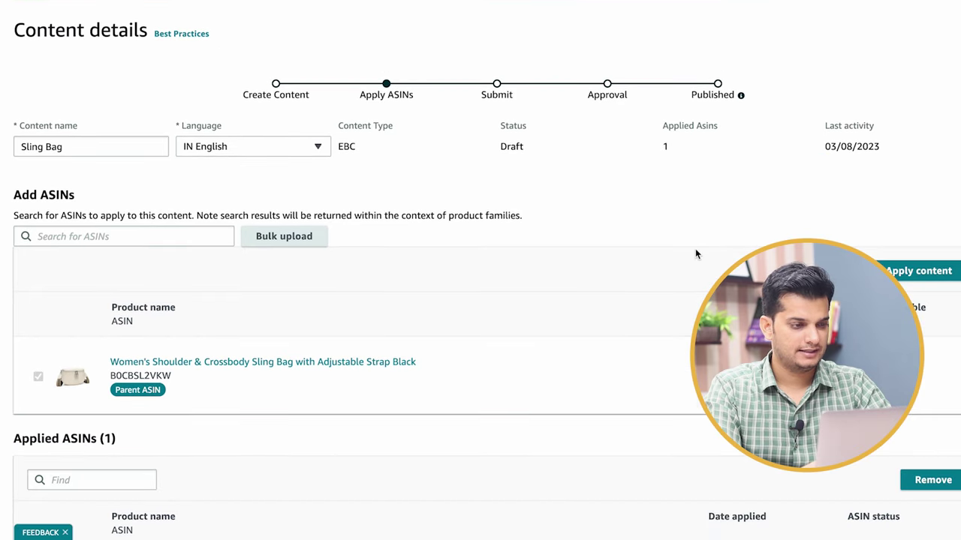
pyautogui.scroll(2, 88, 100)
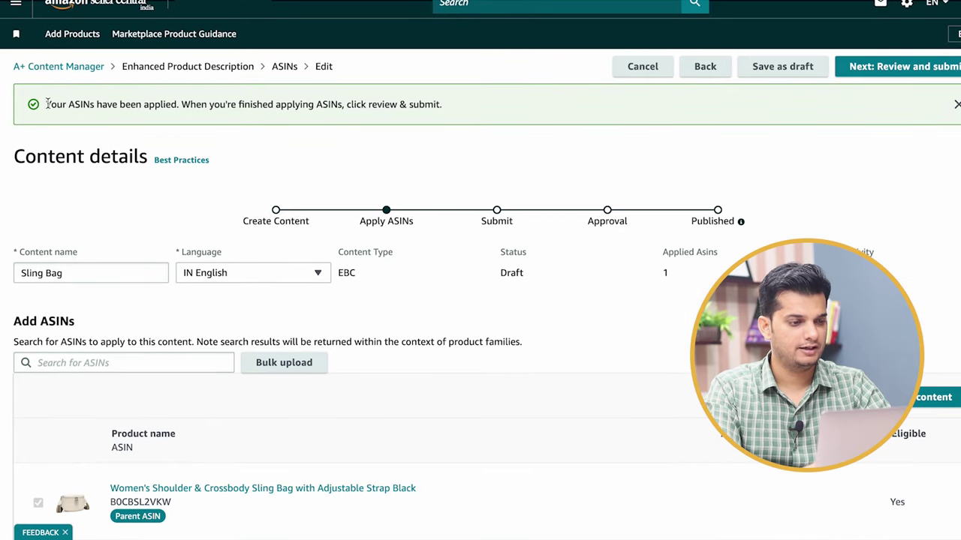
pyautogui.moveTo(47, 105); pyautogui.dragTo(441, 104)
pyautogui.click(480, 126)
pyautogui.scroll(-4, 481, 128)
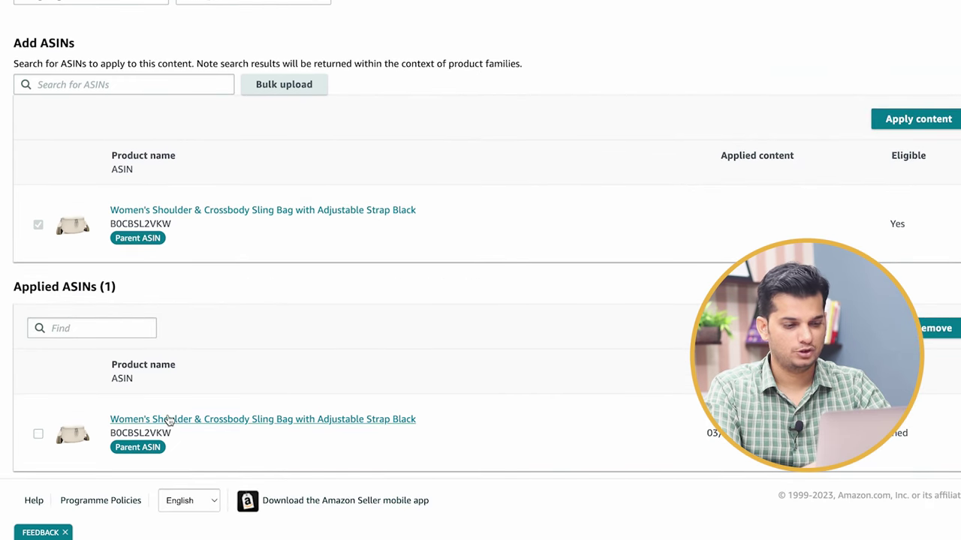
pyautogui.click(38, 435)
pyautogui.scroll(1, 948, 273)
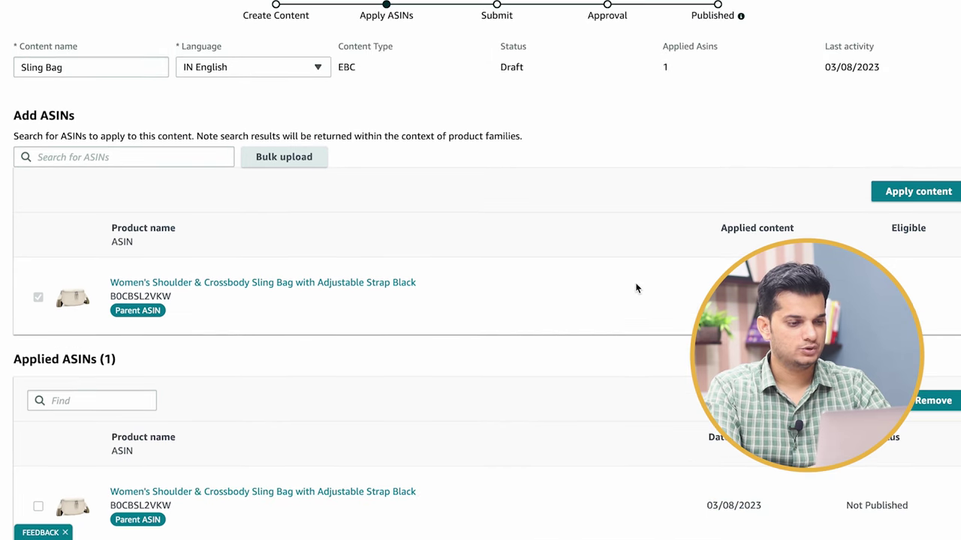
# Step: Search for ASIN B0CBSNBN4R, choose the Women's Sling Bag with Adjustable Strap and apply the content to it
pyautogui.click(196, 166)
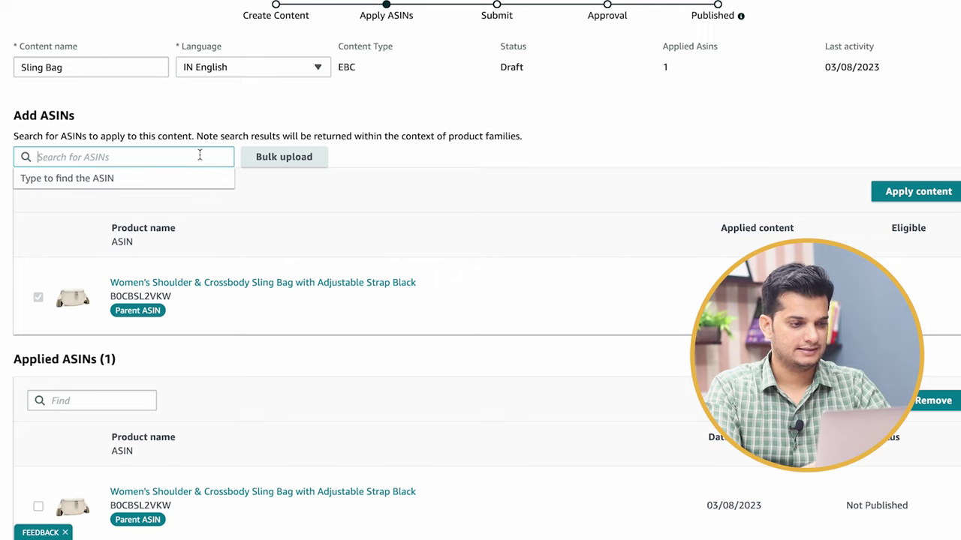
pyautogui.write('B0CBSNBN4R')
pyautogui.click(142, 178)
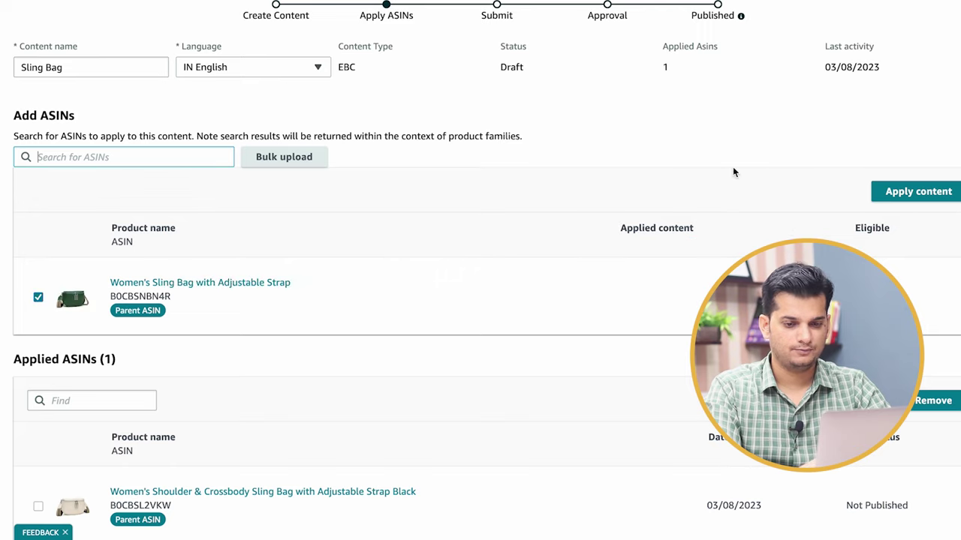
pyautogui.click(918, 192)
pyautogui.scroll(-3, 266, 408)
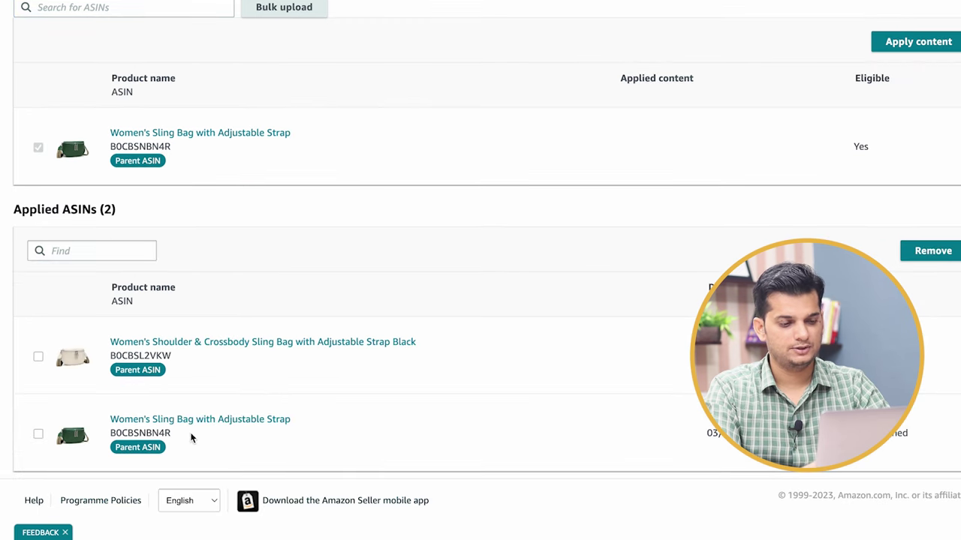
# Step: Proceed to the review and submit stage and examine the desktop preview from the banner to the text overlay
pyautogui.scroll(1, 361, 397)
pyautogui.scroll(3, 360, 394)
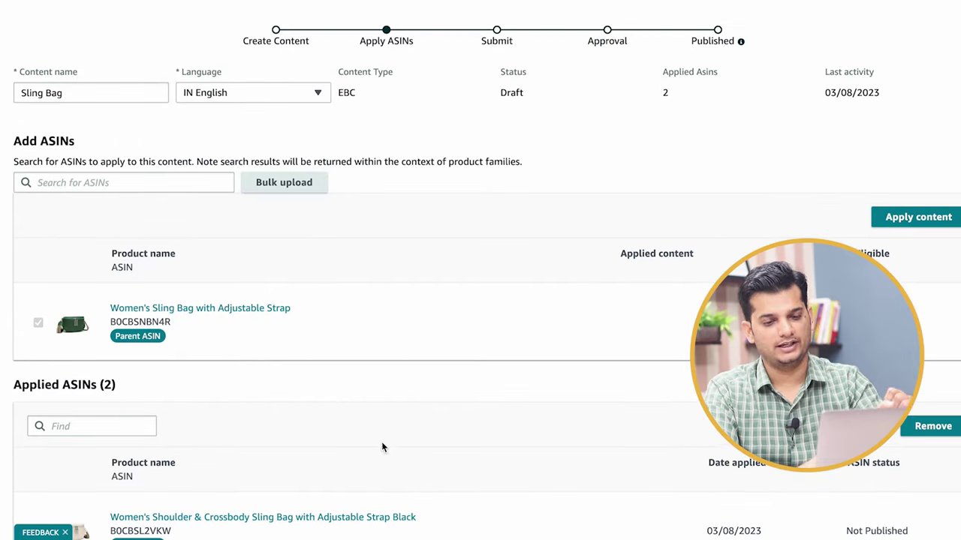
pyautogui.scroll(3, 774, 184)
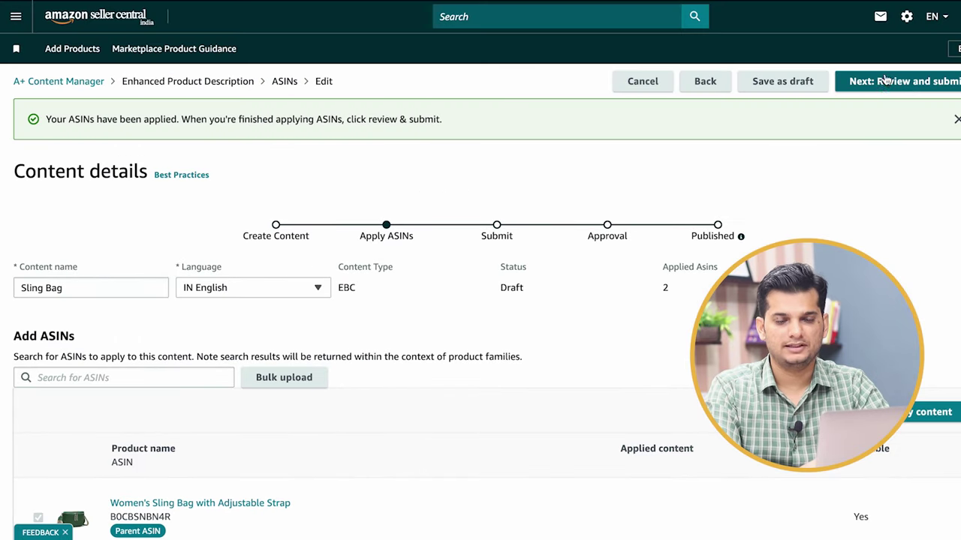
pyautogui.click(882, 83)
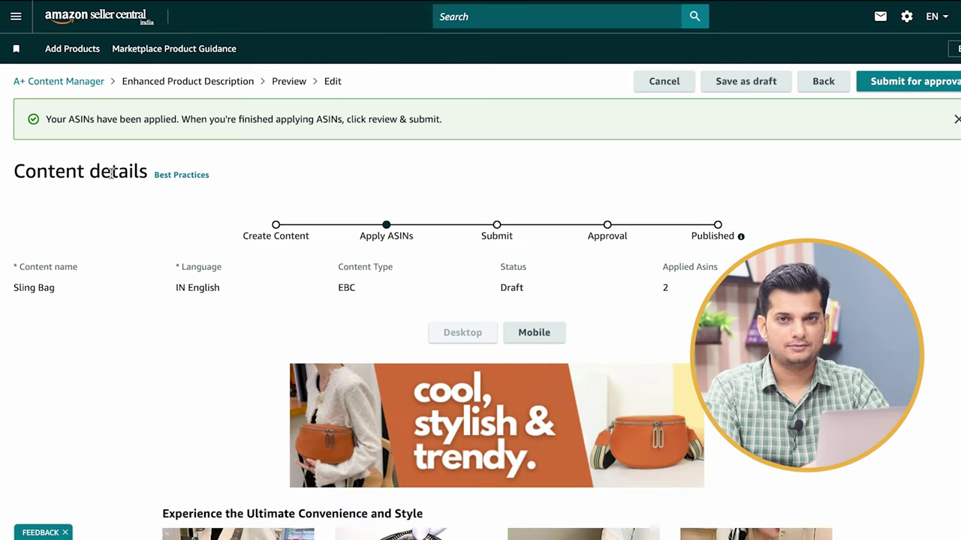
pyautogui.scroll(-3, 364, 175)
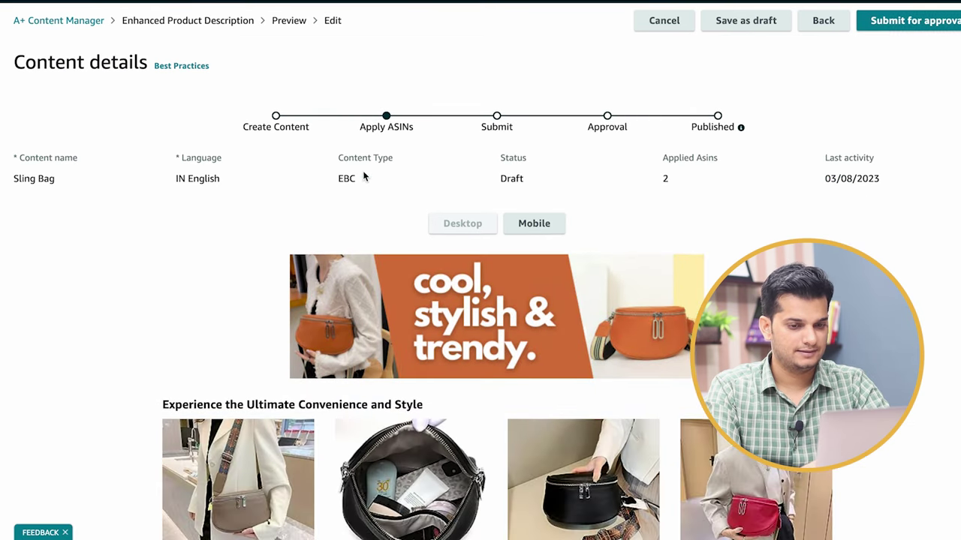
pyautogui.scroll(-5, 428, 281)
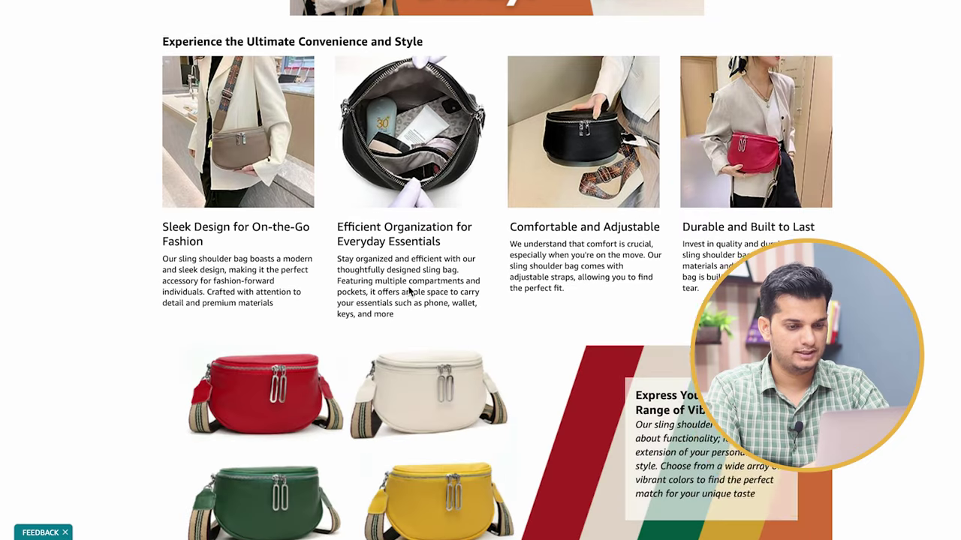
pyautogui.scroll(-1, 436, 293)
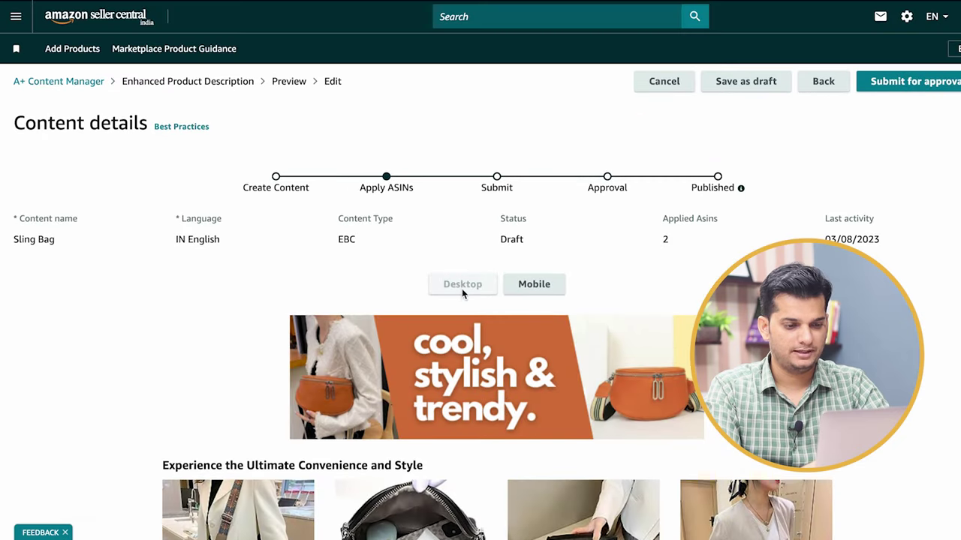
# Step: Switch the review preview to the mobile layout and examine how the images and texts are arranged
pyautogui.click(535, 285)
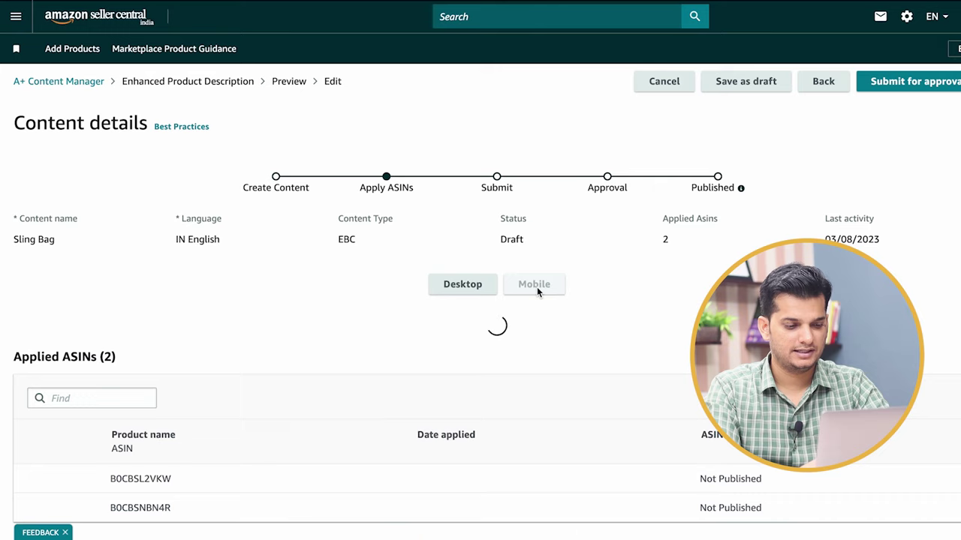
pyautogui.scroll(-1, 557, 288)
pyautogui.scroll(-15, 557, 288)
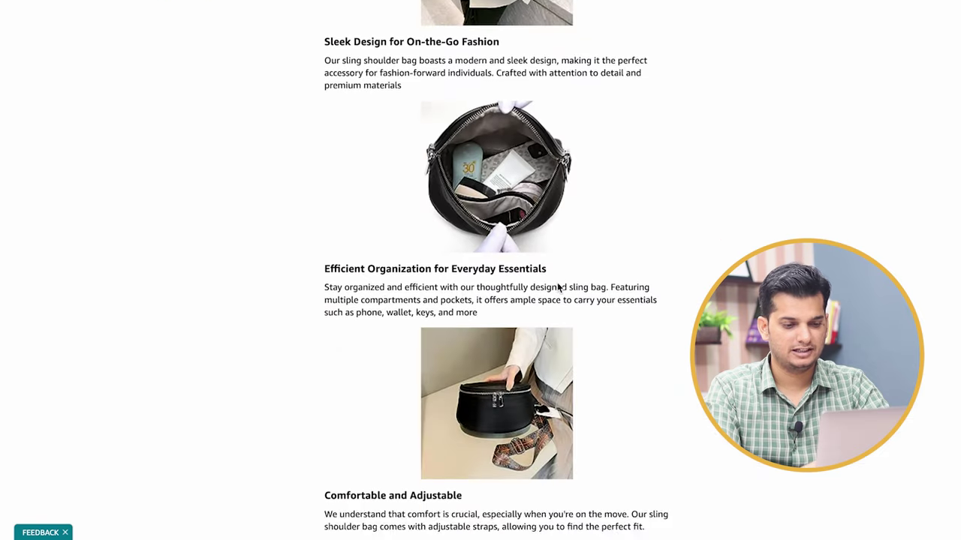
pyautogui.scroll(15, 557, 282)
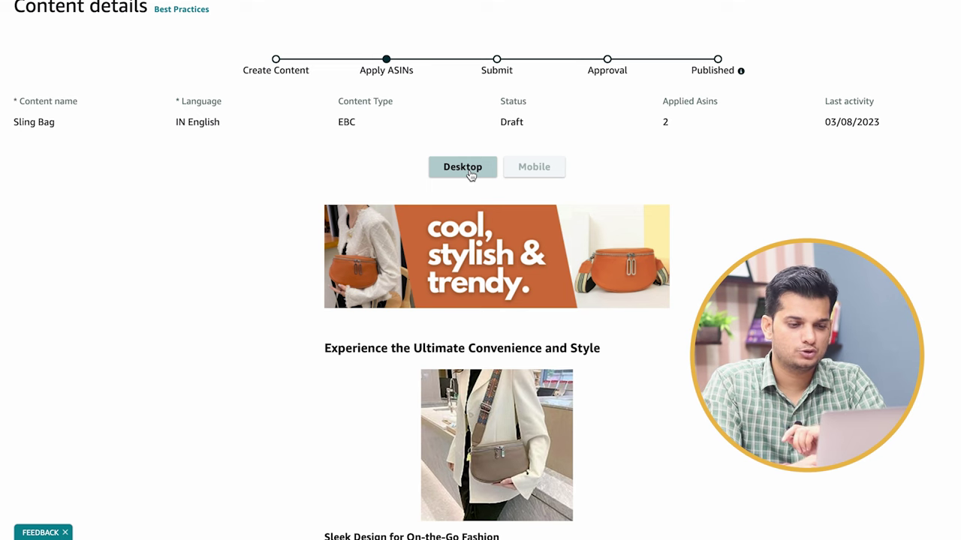
# Step: Return the preview to the desktop layout and examine the banner and four-image module for comparison
pyautogui.click(533, 167)
pyautogui.scroll(-2, 523, 250)
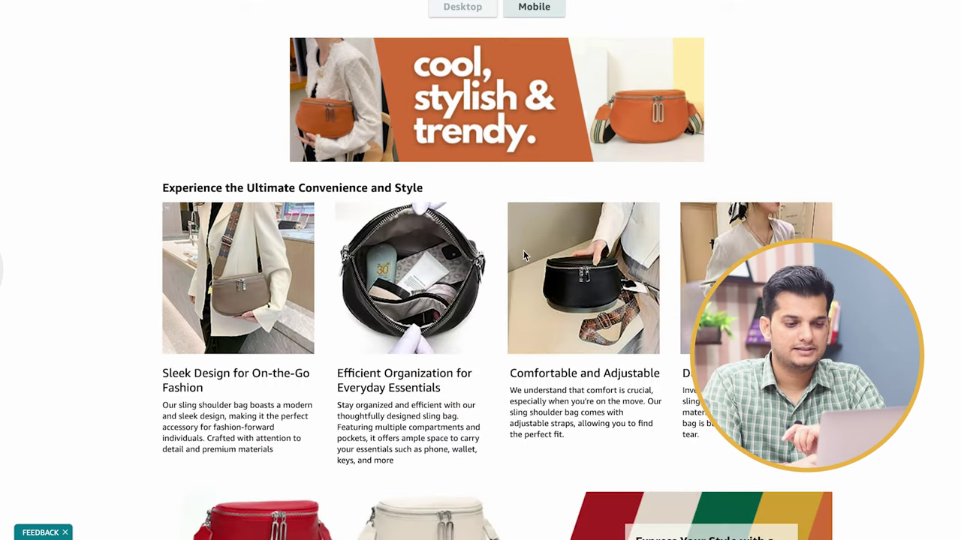
pyautogui.scroll(2, 564, 170)
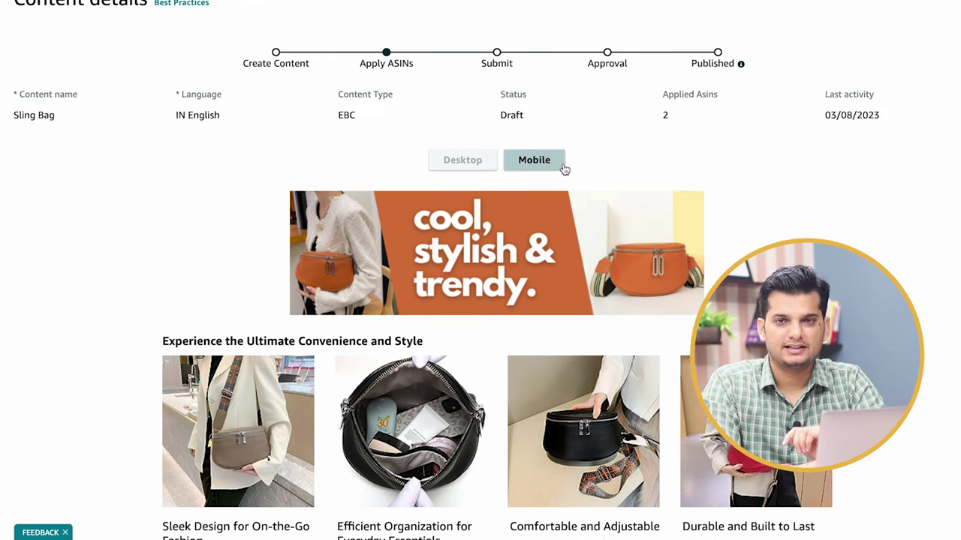
# Step: Show the mobile layout again and examine its banner, feature images and descriptions
pyautogui.click(564, 166)
pyautogui.scroll(-10, 612, 214)
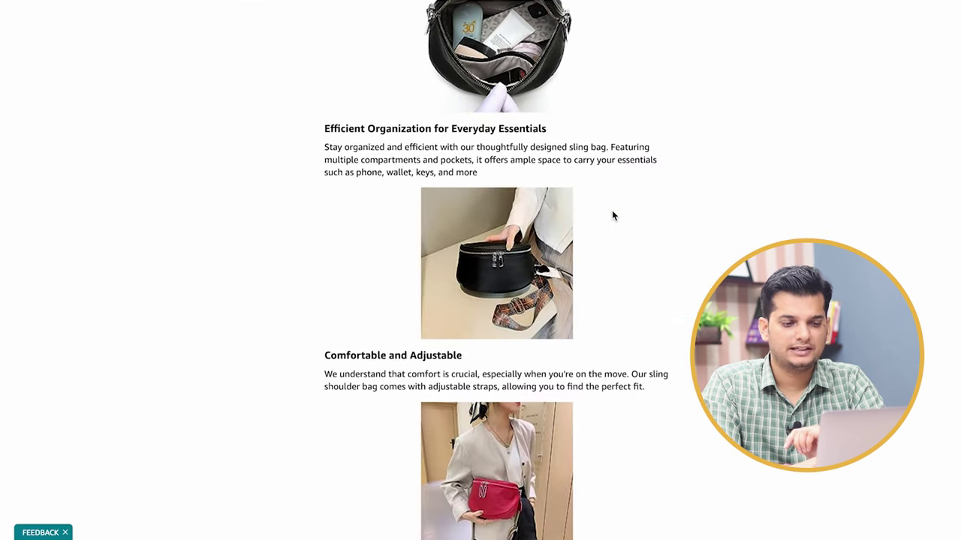
pyautogui.scroll(-3, 611, 215)
pyautogui.scroll(11, 612, 216)
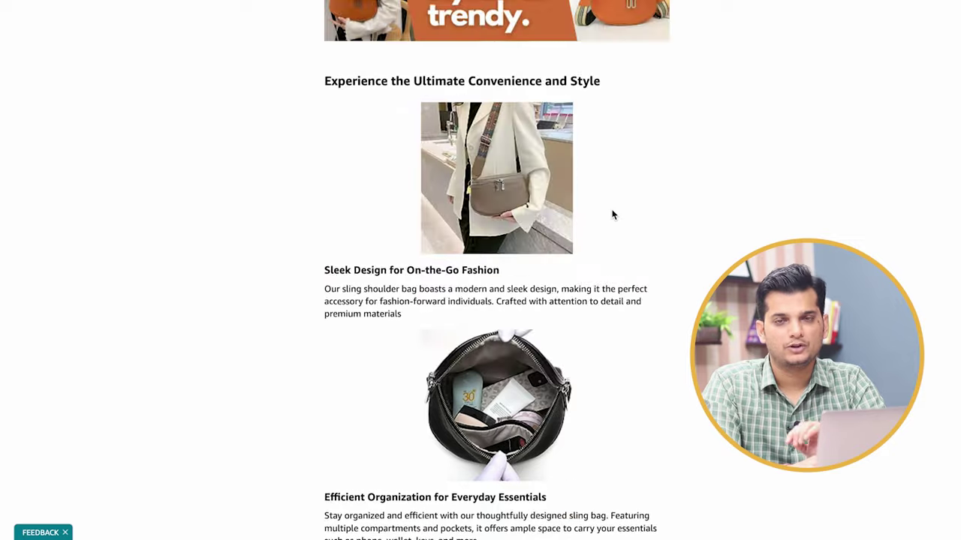
pyautogui.scroll(2, 611, 215)
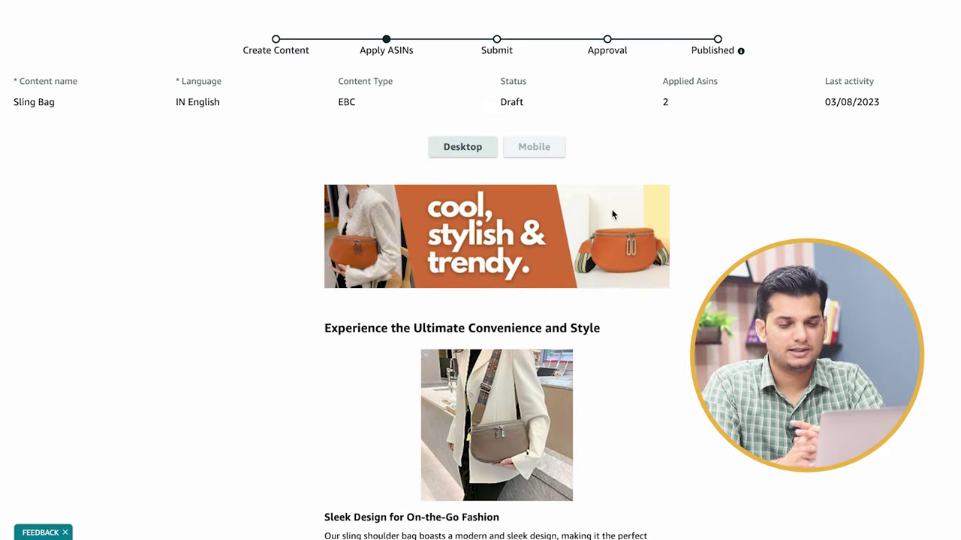
# Step: Submit the Sling Bag A+ content to Amazon for approval and confirm the submission
pyautogui.scroll(2, 612, 215)
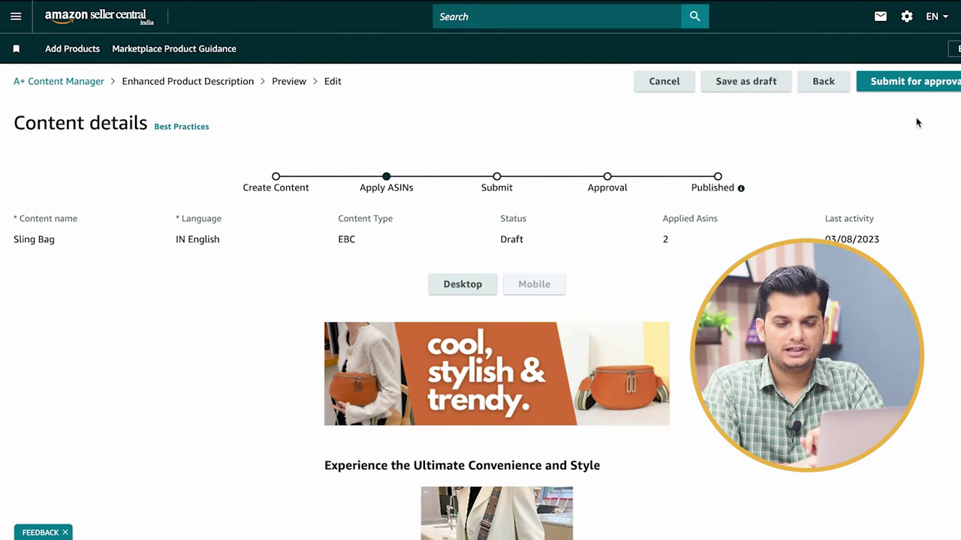
pyautogui.click(912, 89)
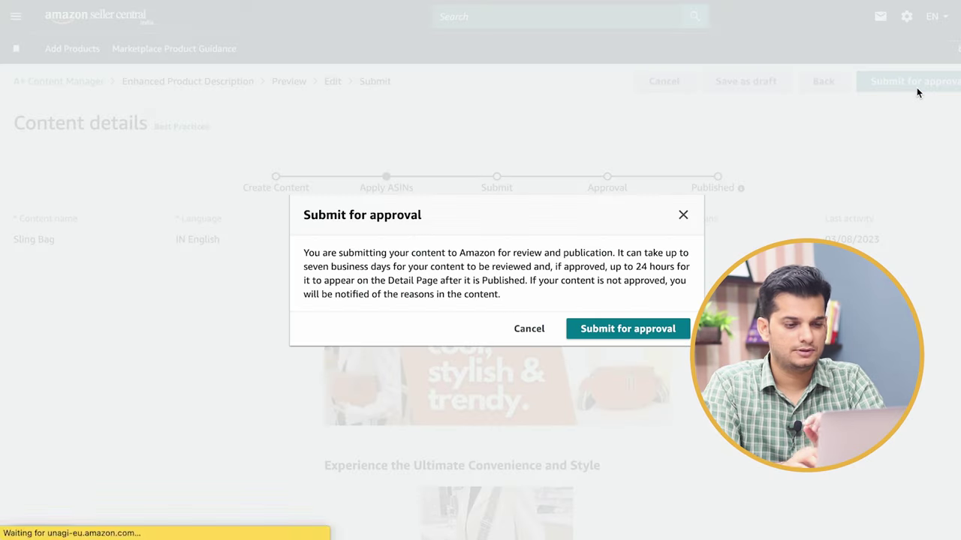
pyautogui.click(635, 335)
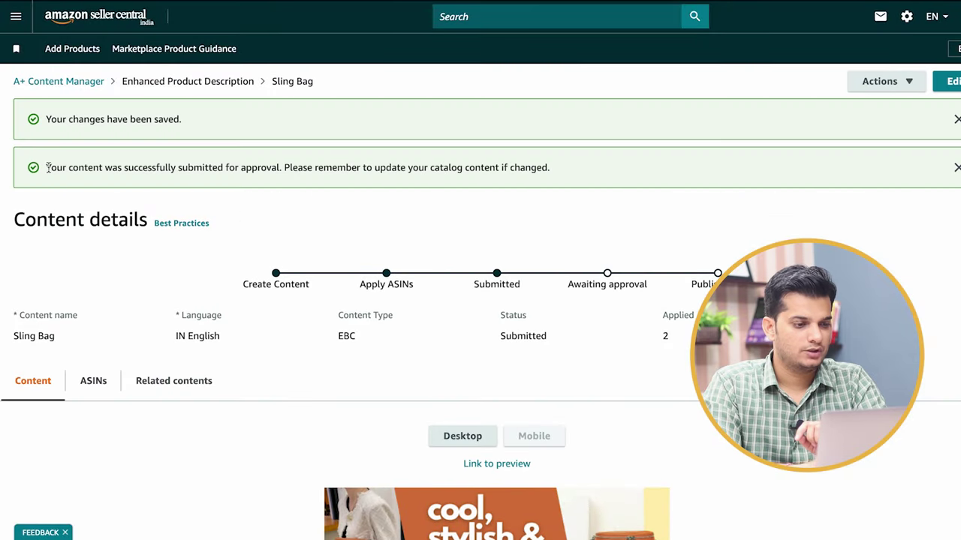
# Step: Read the submission notice and dismiss both notifications above the Sling Bag content details
pyautogui.moveTo(47, 167); pyautogui.dragTo(550, 167)
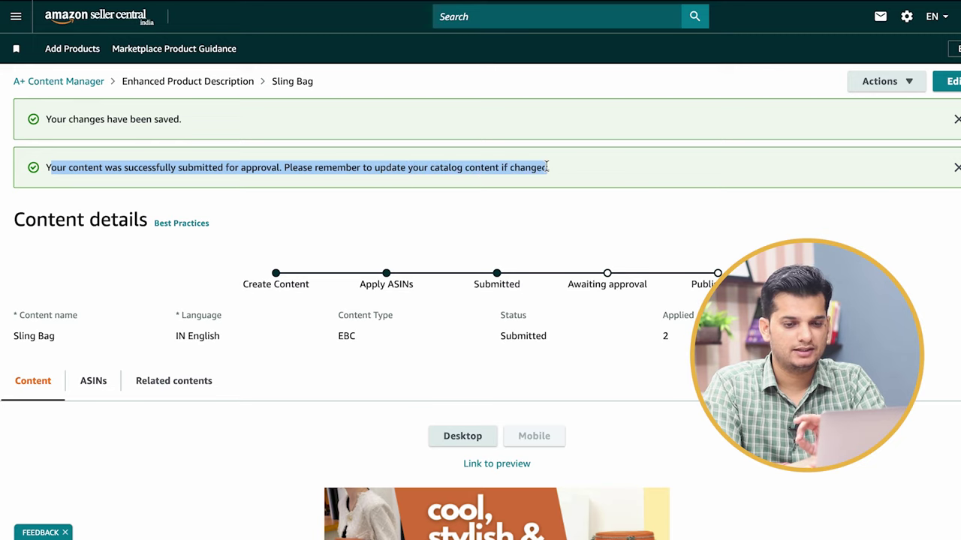
pyautogui.click(551, 167)
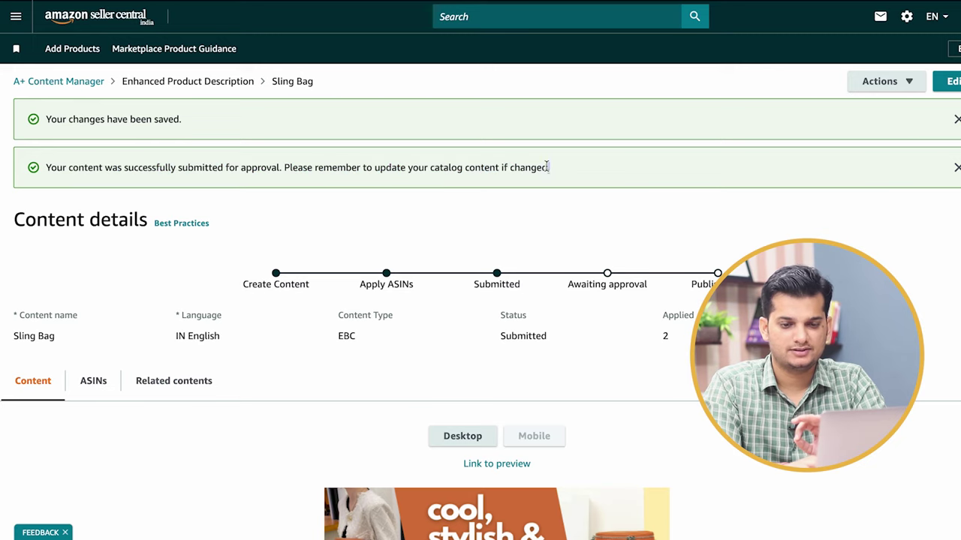
pyautogui.click(957, 119)
pyautogui.click(957, 119)
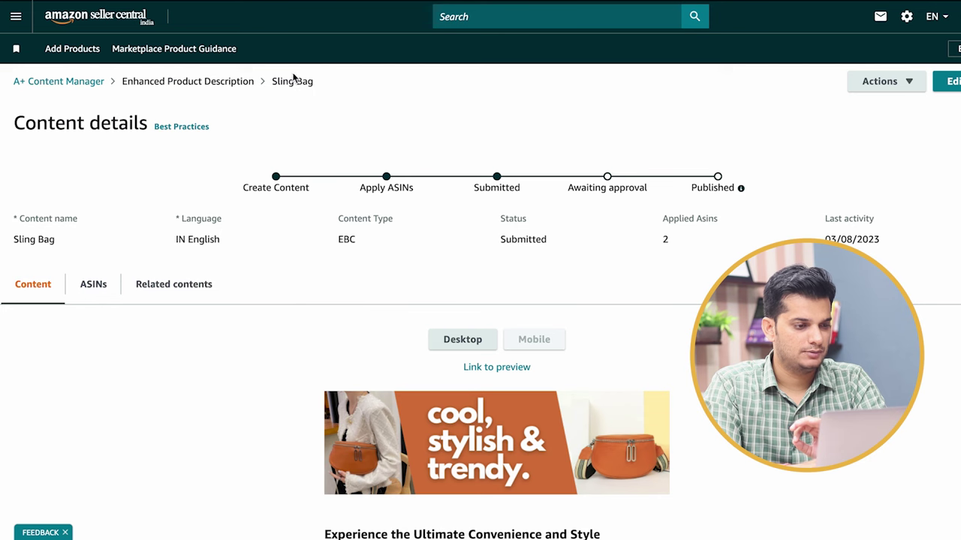
# Step: Return to the A+ Content Manager overview and examine the Sling Bag entry in the content list
pyautogui.click(83, 80)
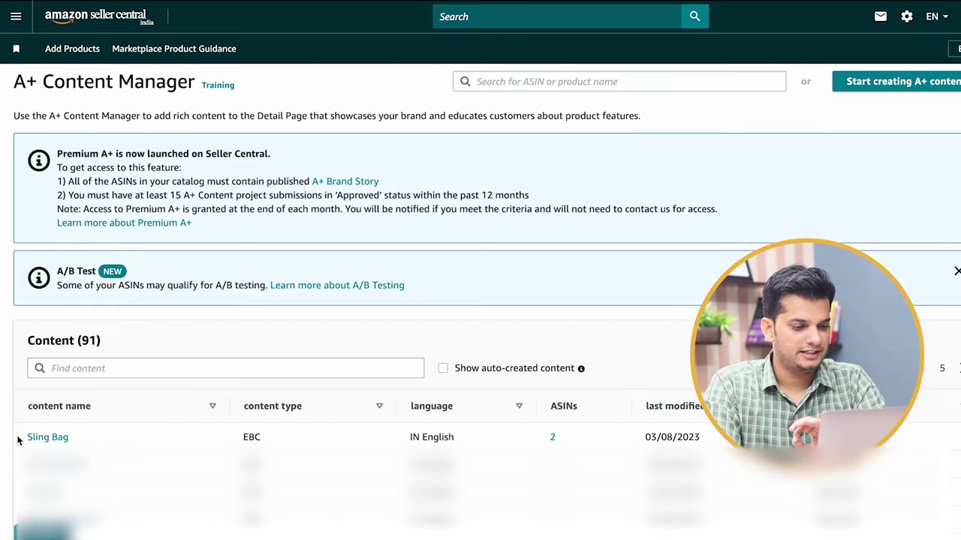
pyautogui.moveTo(24, 439); pyautogui.dragTo(720, 438)
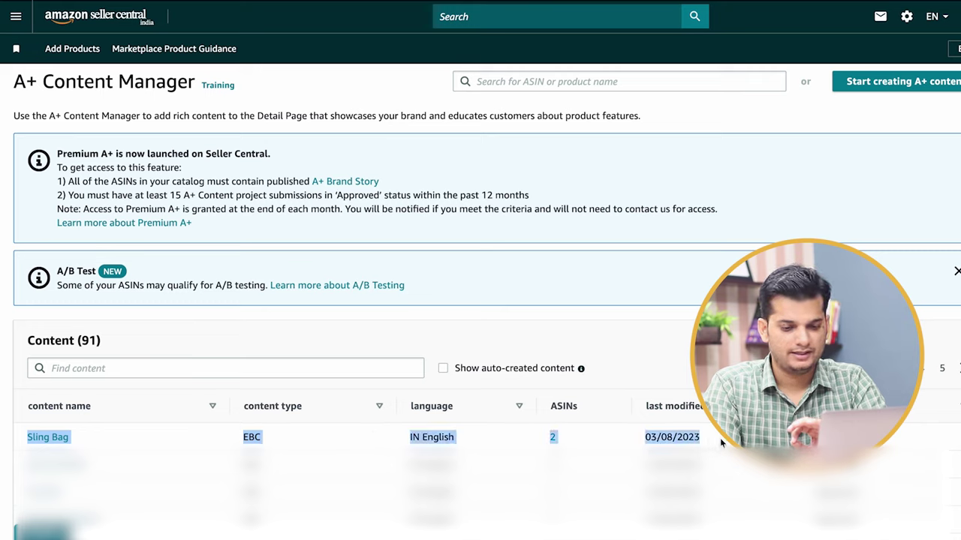